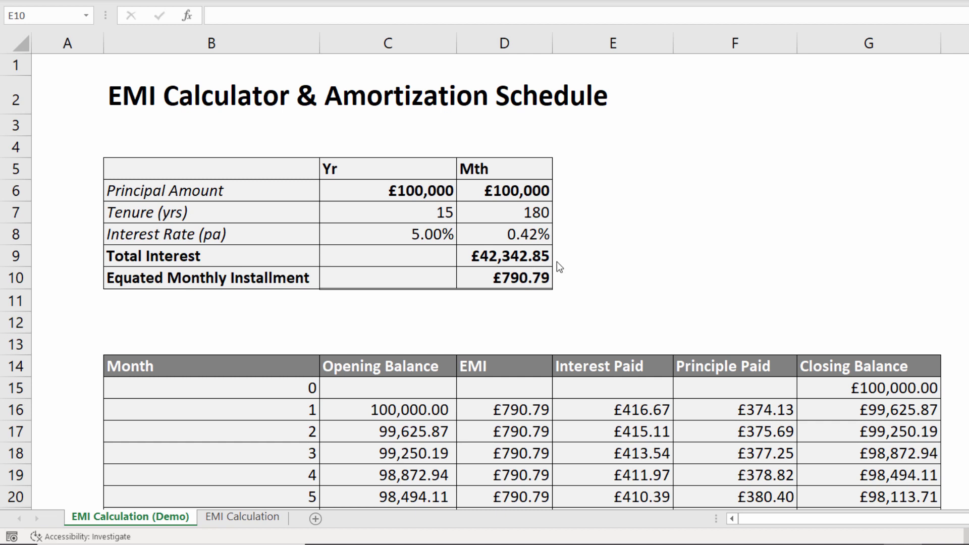
# Enter a £200,000 principal, 25-year tenure and 2.09% rate in C6:C8.
pyautogui.click(445, 198)
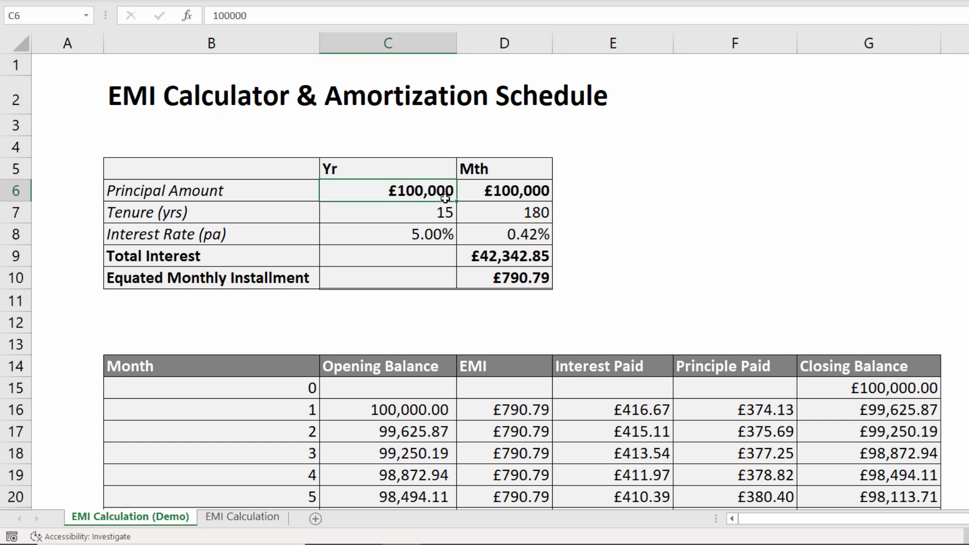
pyautogui.write('20000')
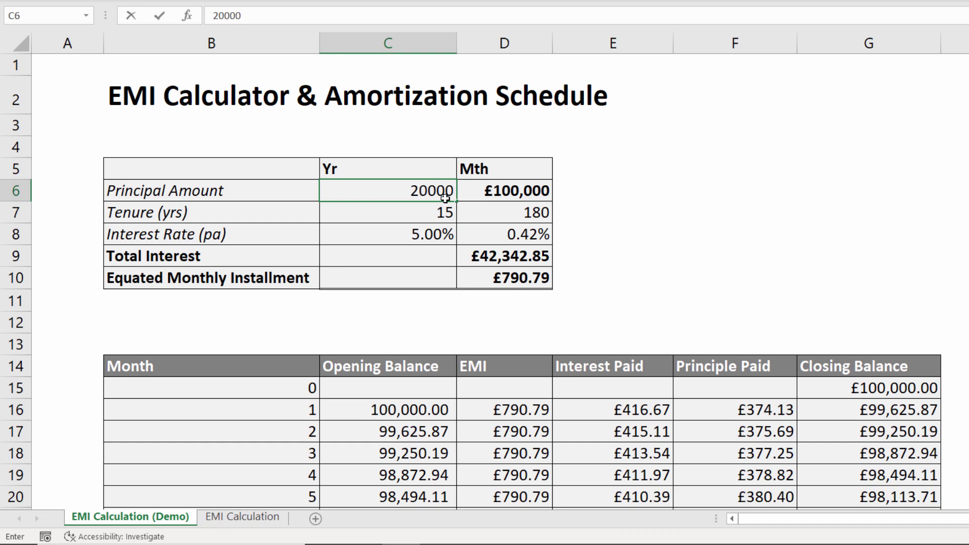
pyautogui.write('0')
pyautogui.press('Return')
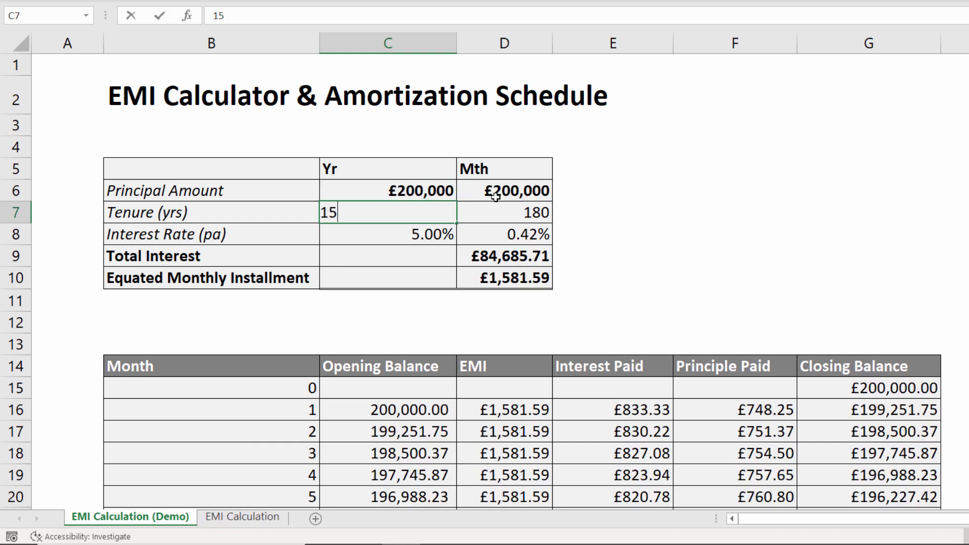
pyautogui.write('25')
pyautogui.press('Return')
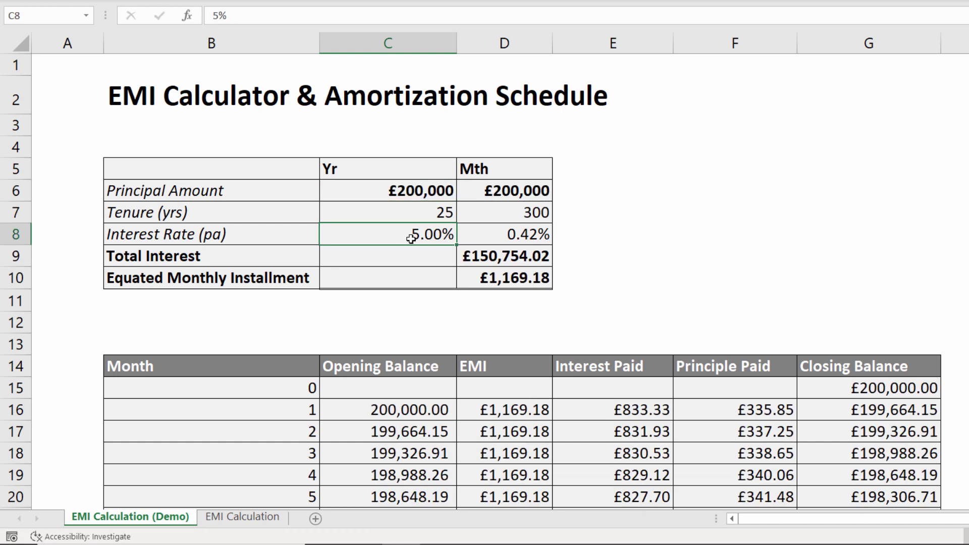
pyautogui.write('2.09')
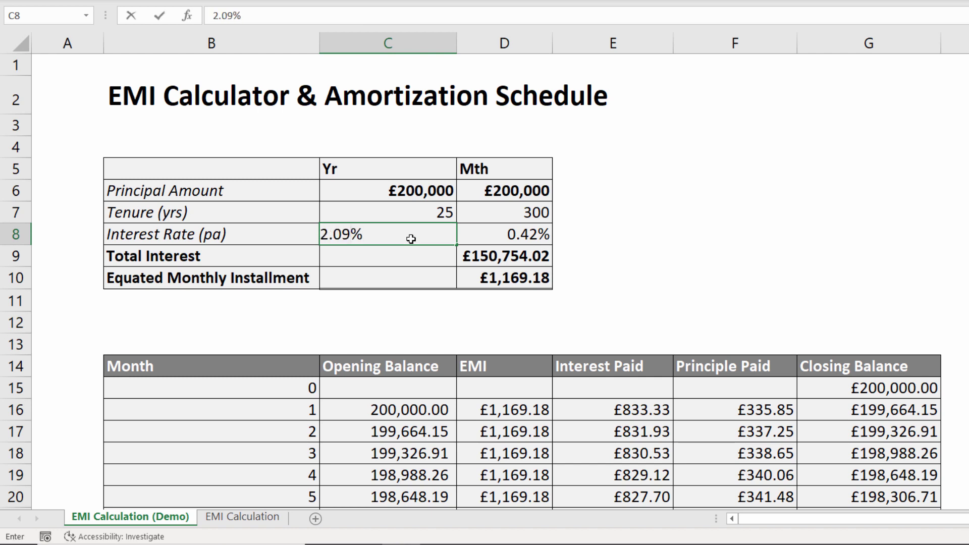
pyautogui.press('Return')
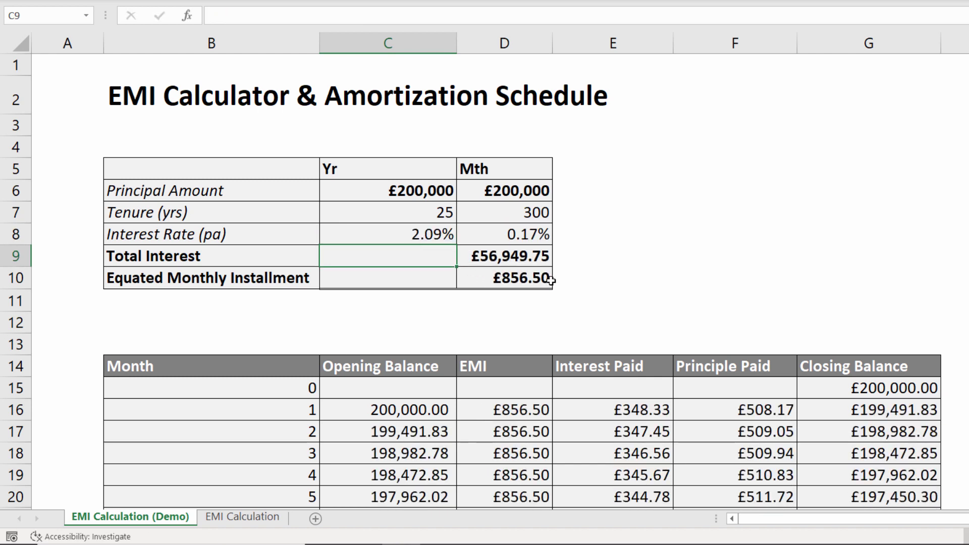
# Scroll through the recalculated month-by-month amortization schedule.
pyautogui.scroll(-1, 586, 257)
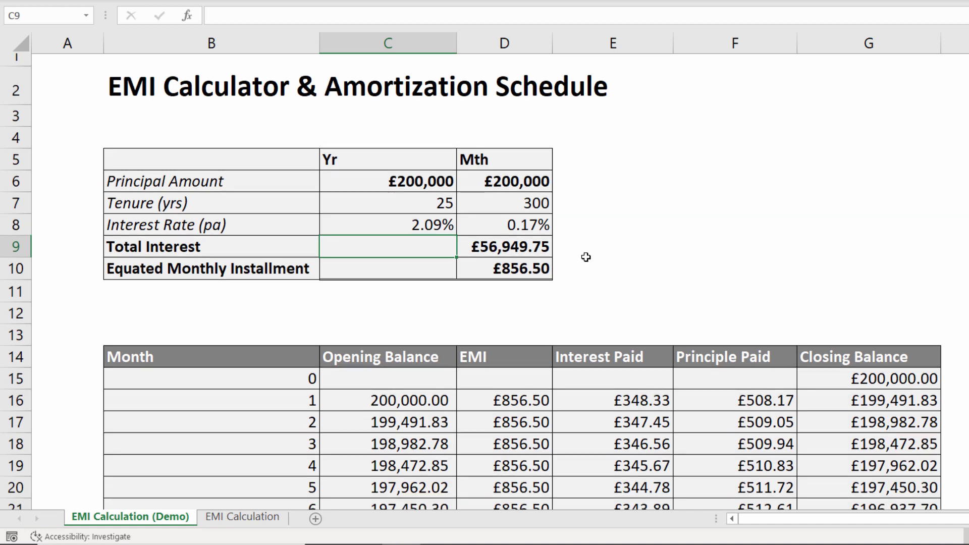
pyautogui.scroll(-2, 580, 277)
pyautogui.scroll(-2, 798, 404)
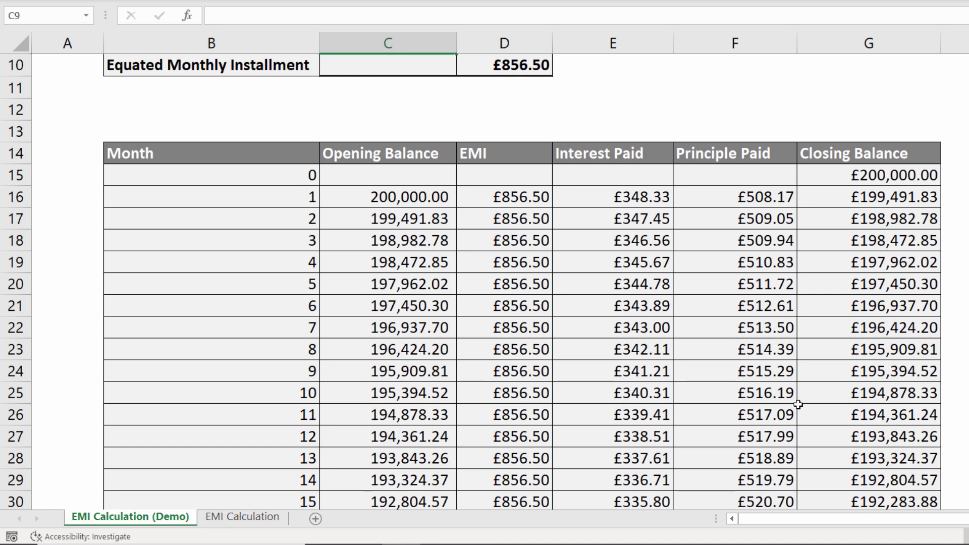
pyautogui.scroll(-2, 638, 309)
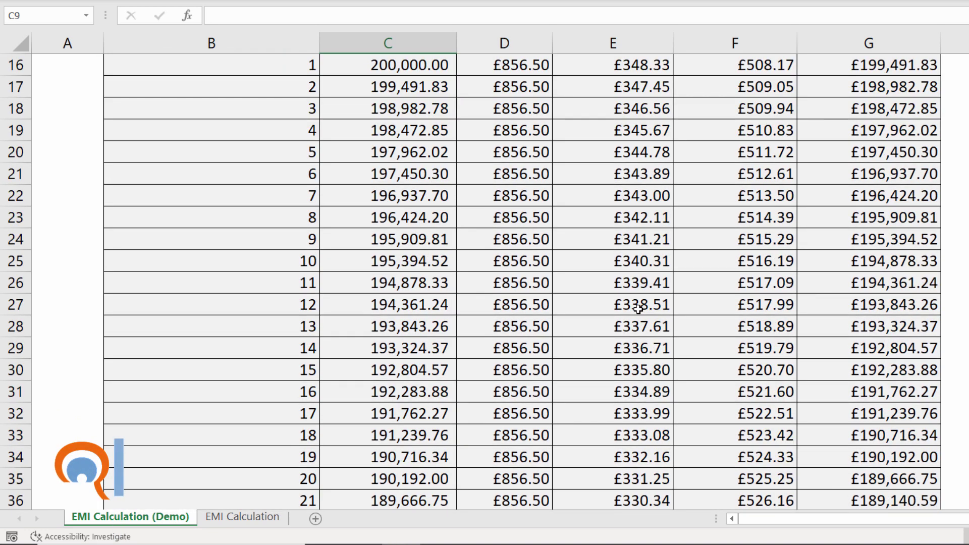
pyautogui.scroll(2, 638, 309)
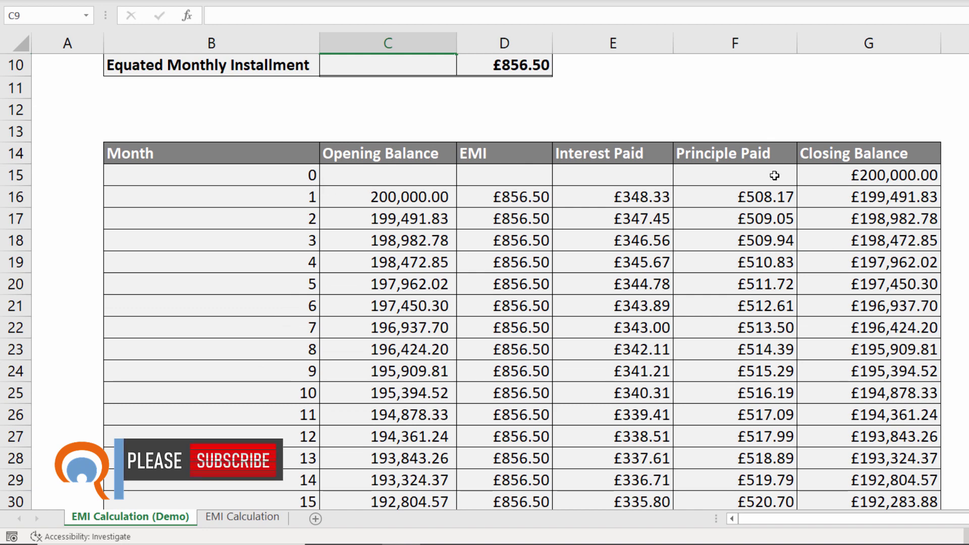
pyautogui.scroll(-1, 793, 322)
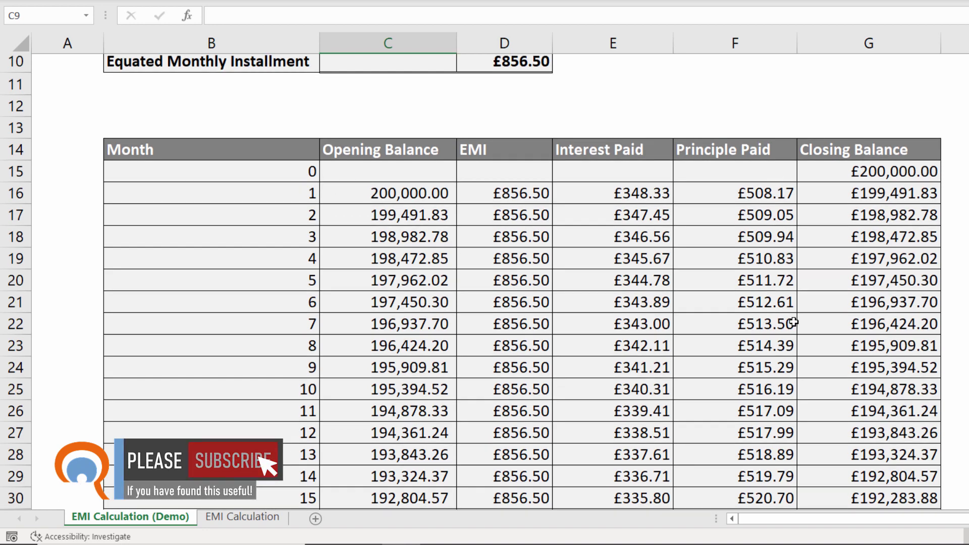
pyautogui.scroll(2, 793, 322)
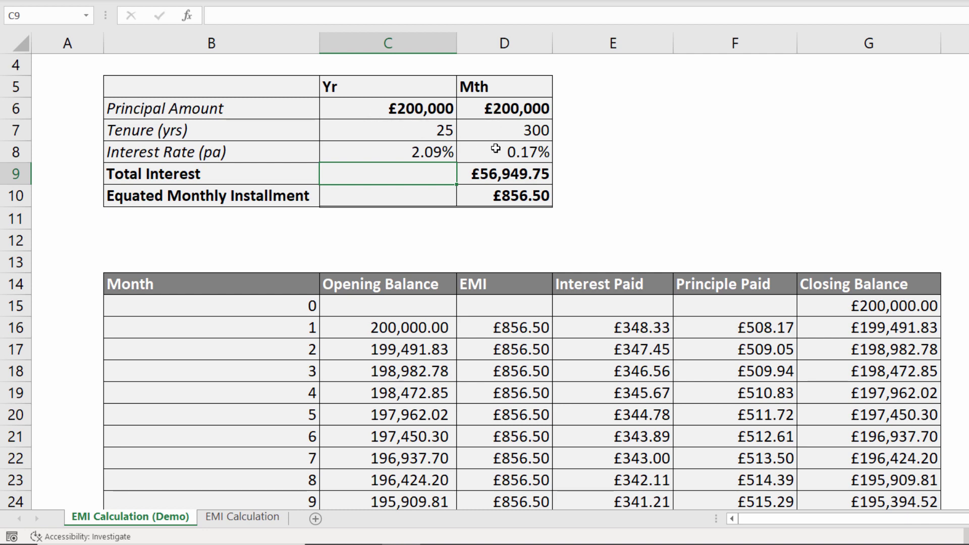
# On the EMI Calculation sheet, enter 50000, 10 and 4.5 in C6:C8.
pyautogui.click(242, 517)
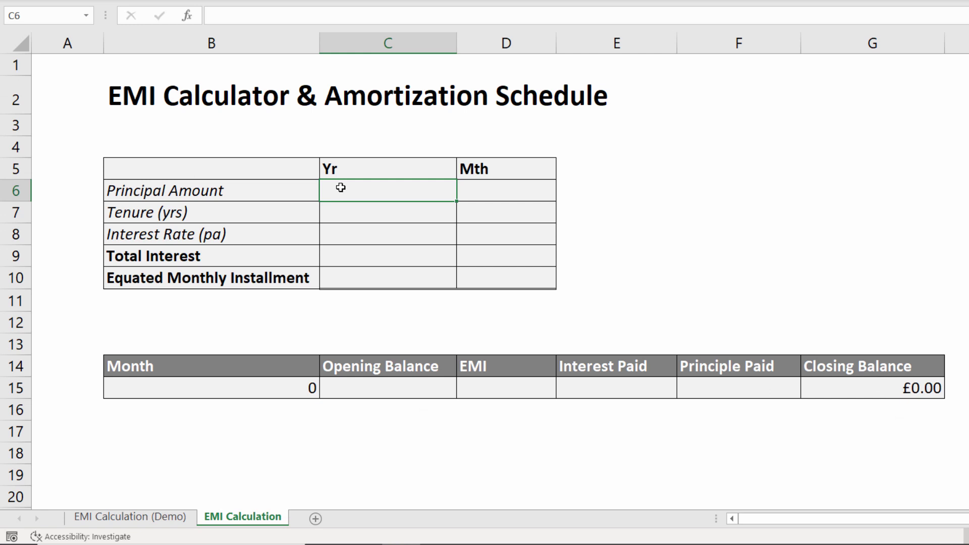
pyautogui.write('50000')
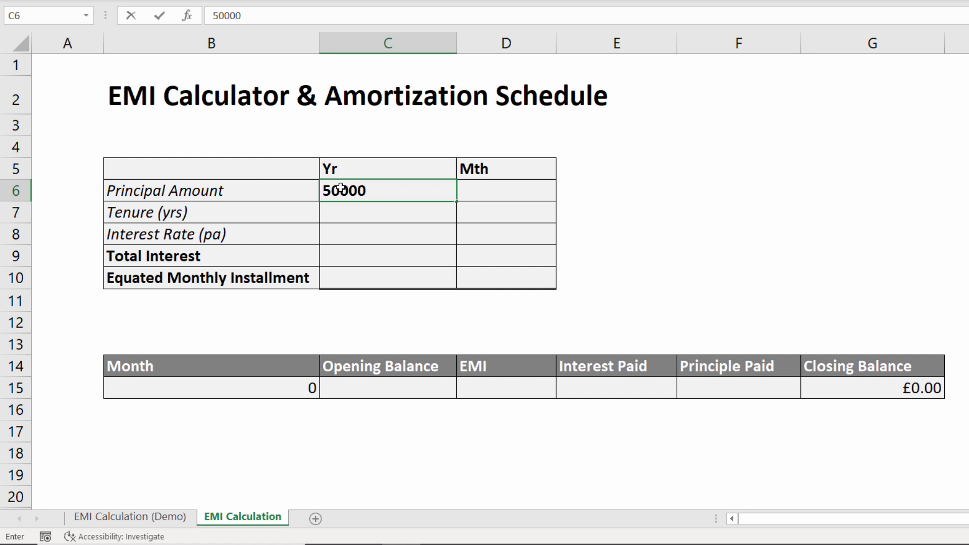
pyautogui.press('Return')
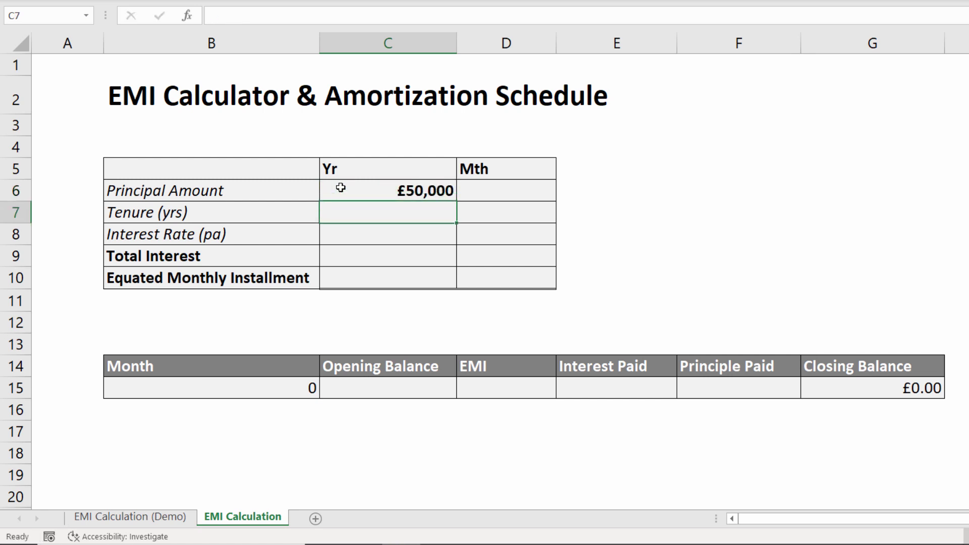
pyautogui.write('10')
pyautogui.press('Return')
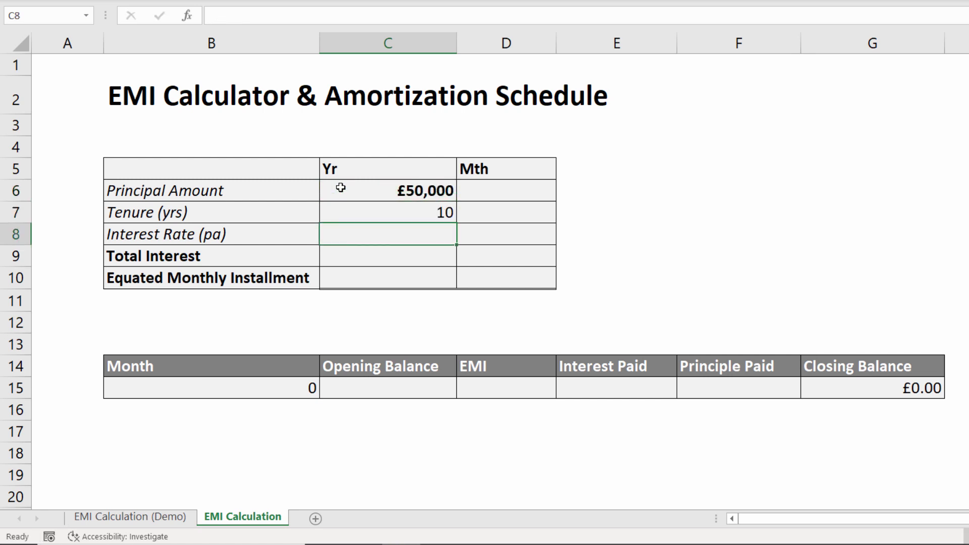
pyautogui.write('4.5')
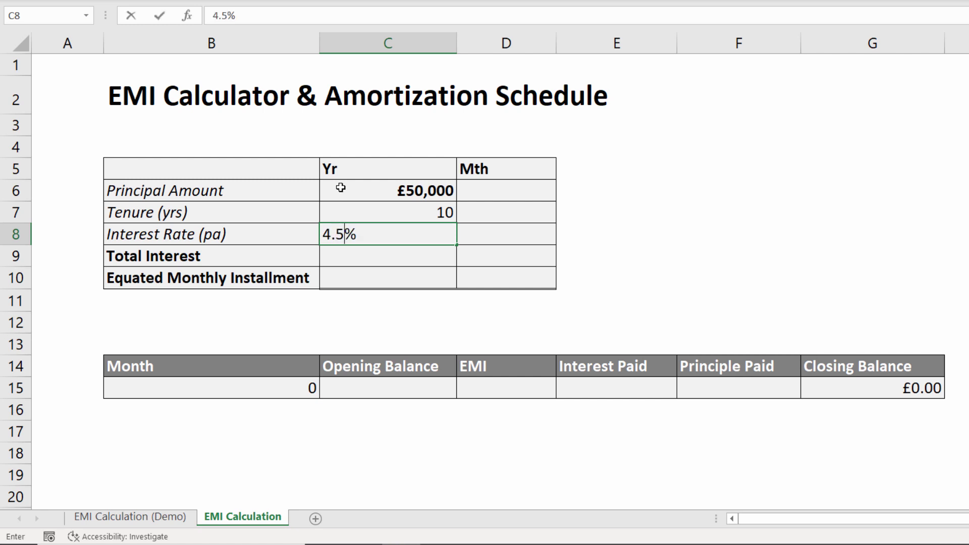
pyautogui.press('Return')
pyautogui.click(461, 189)
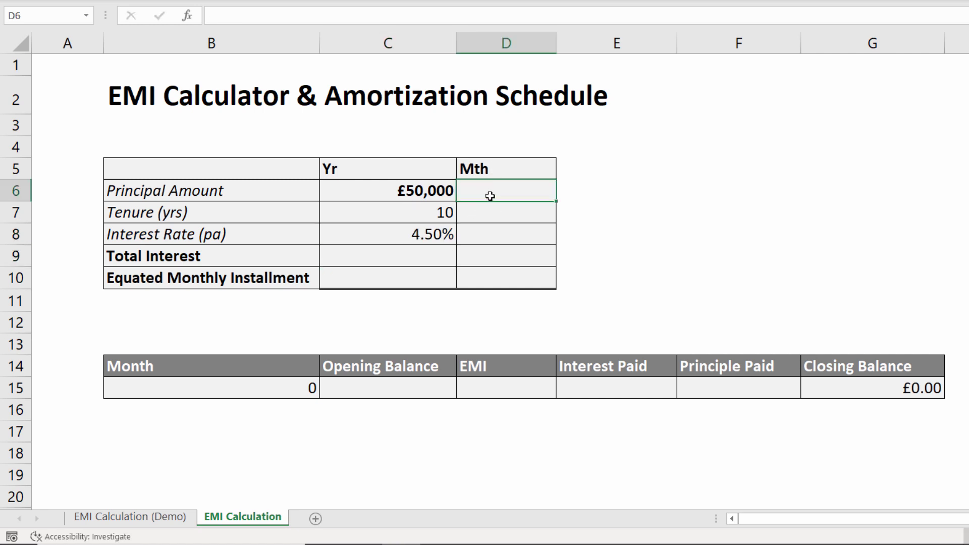
# Fill D6:D8 with =C6, =C7*12 (120 months) and =C8/12 (0.38% monthly rate).
pyautogui.write('=')
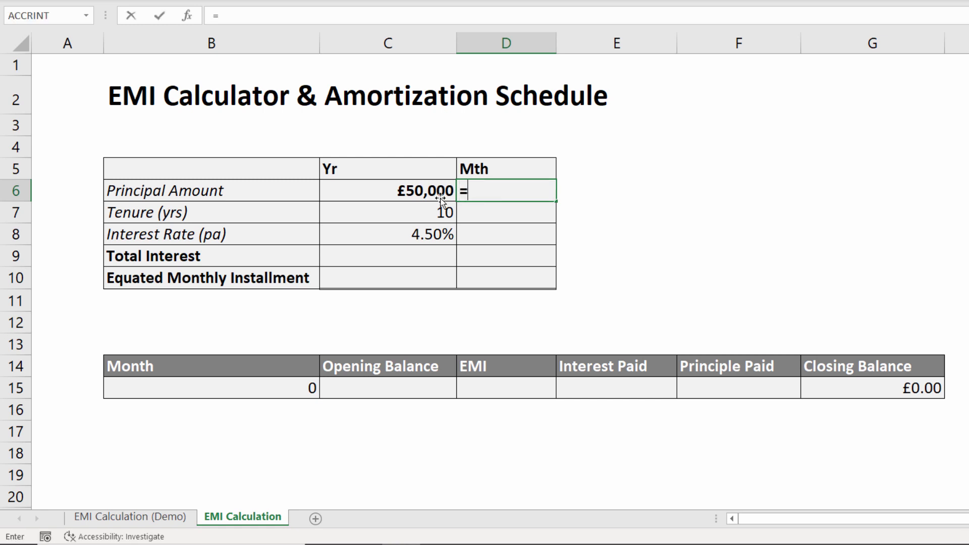
pyautogui.click(390, 183)
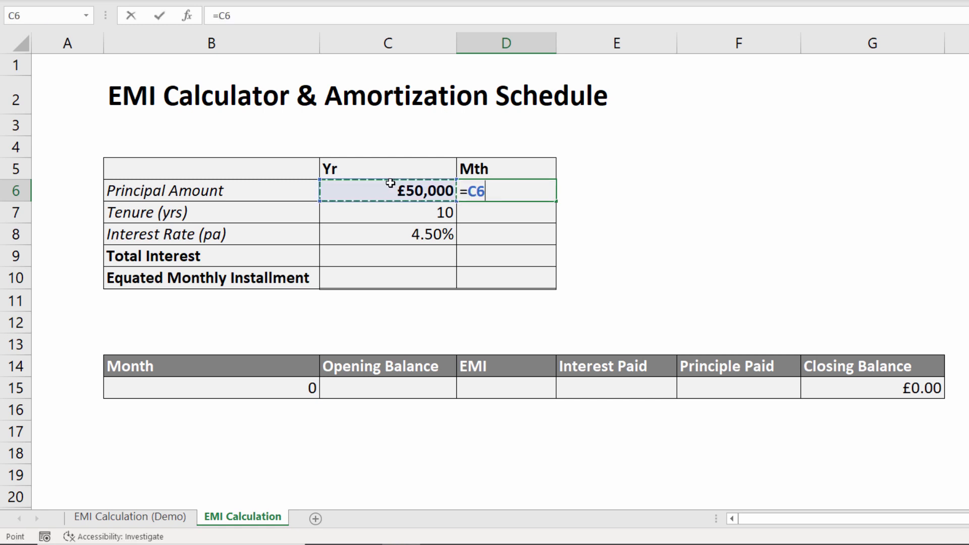
pyautogui.press('Return')
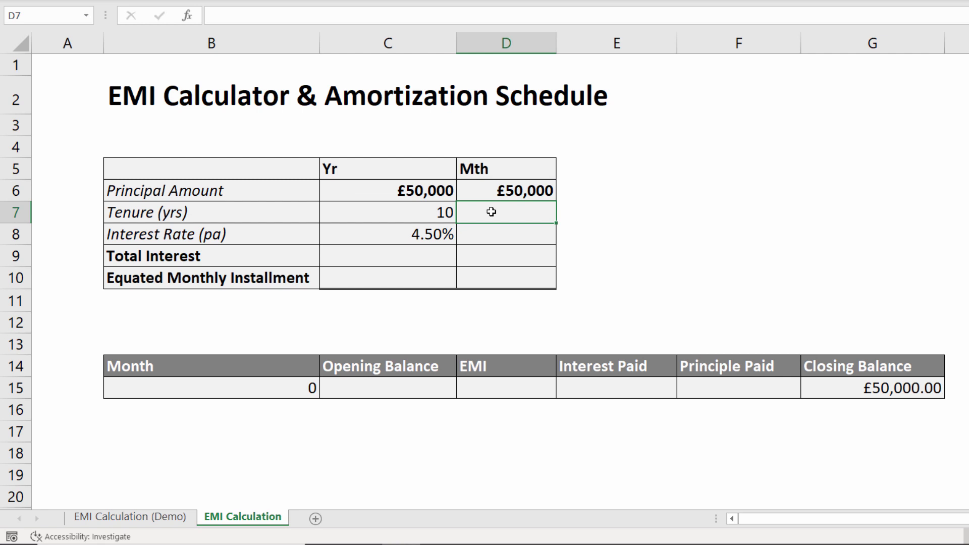
pyautogui.write('=')
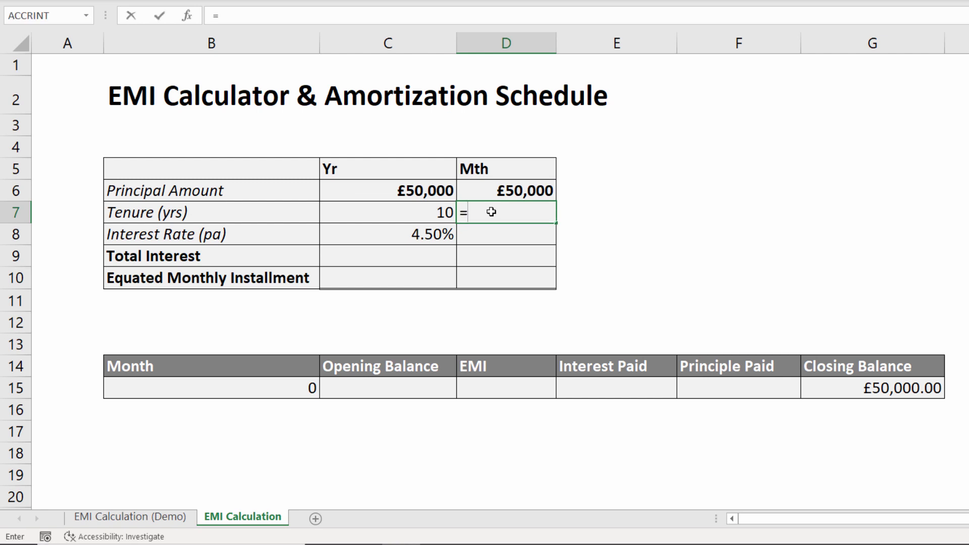
pyautogui.click(444, 212)
pyautogui.write('*12')
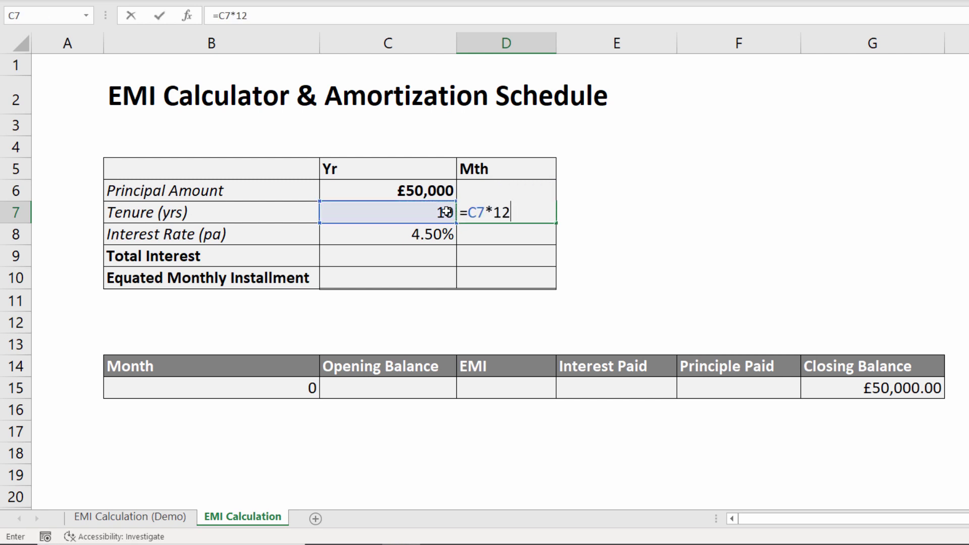
pyautogui.press('Return')
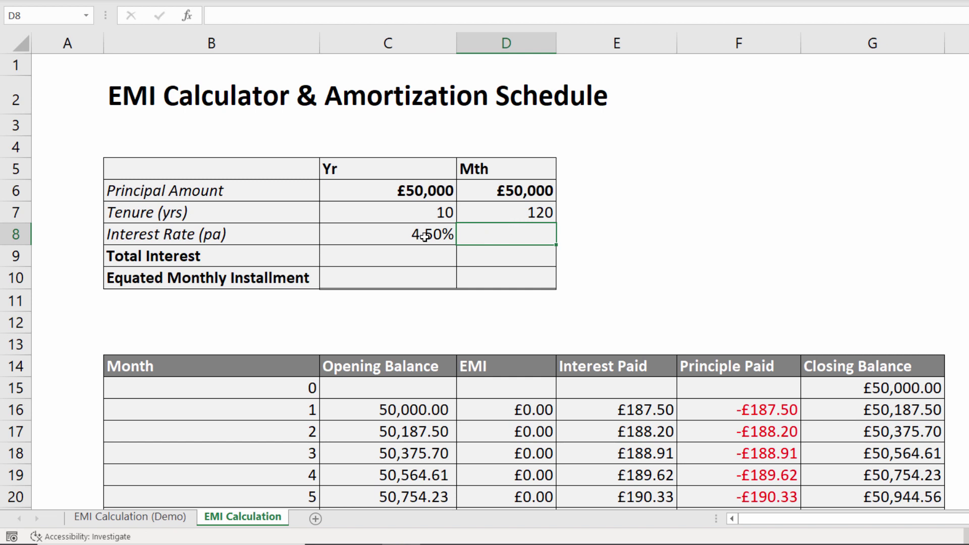
pyautogui.write('=')
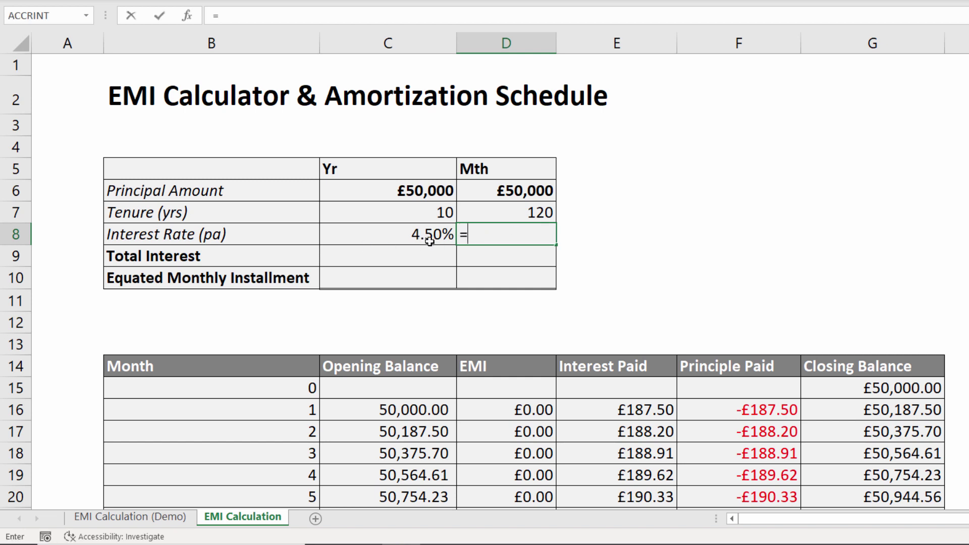
pyautogui.click(426, 235)
pyautogui.write('/12')
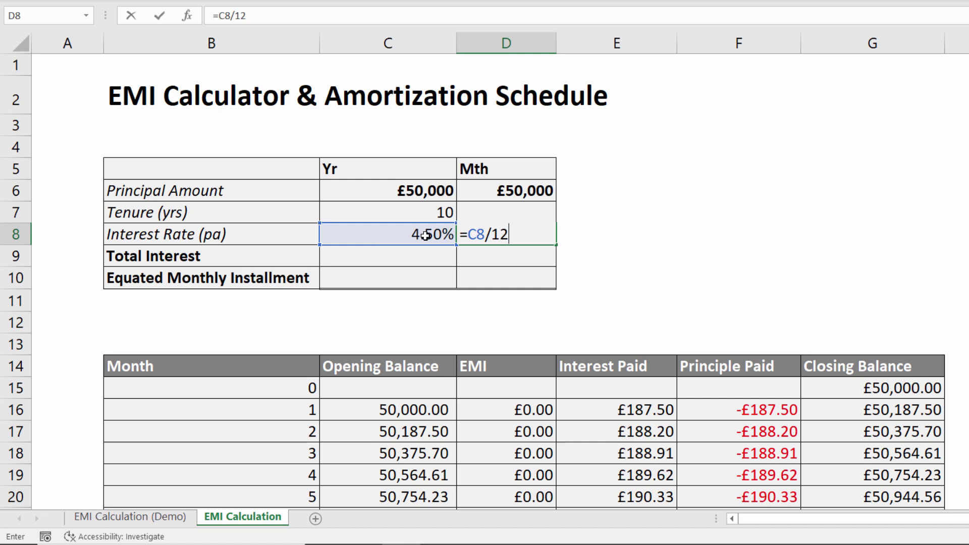
pyautogui.press('Return')
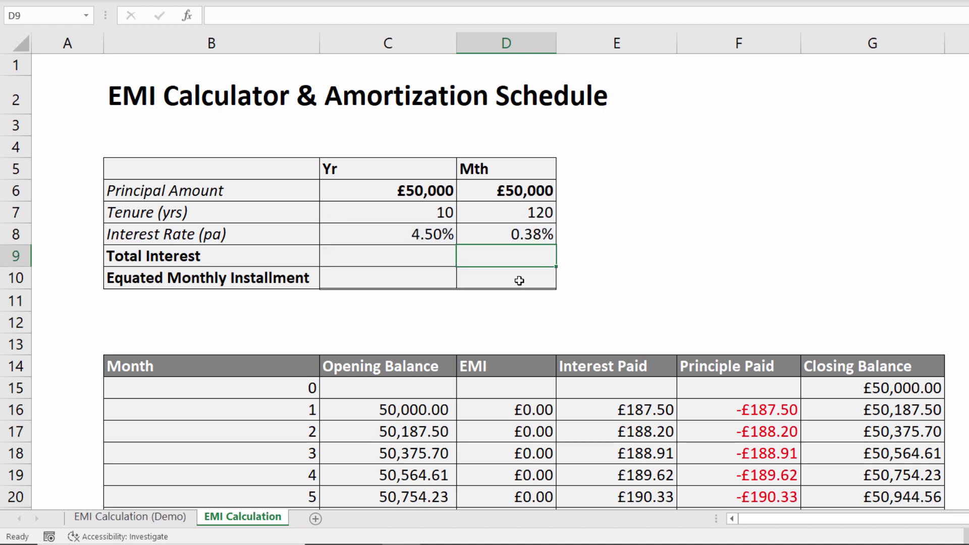
# Enter =PMT(D8,D7,D6) in D10, giving a -£518.19 monthly installment.
pyautogui.click(494, 281)
pyautogui.write('=')
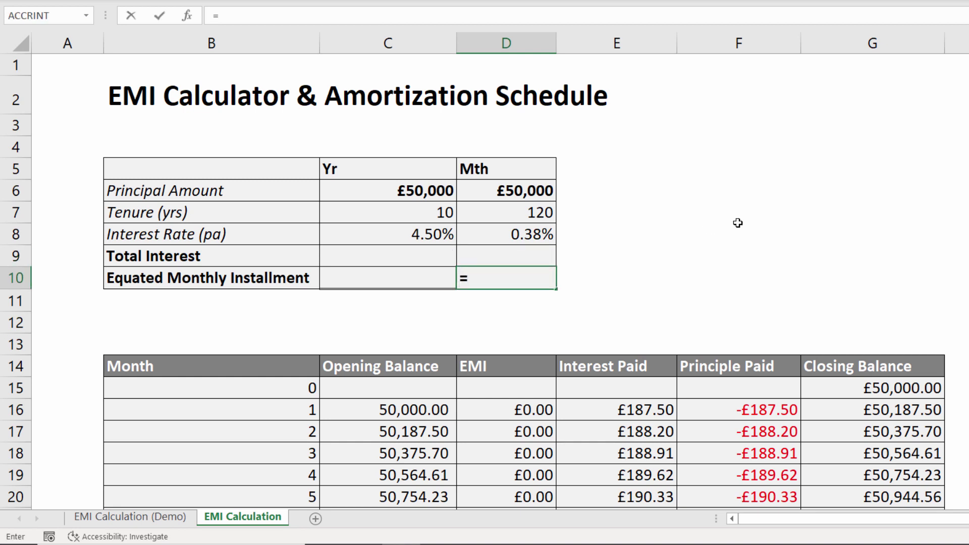
pyautogui.write('PMT')
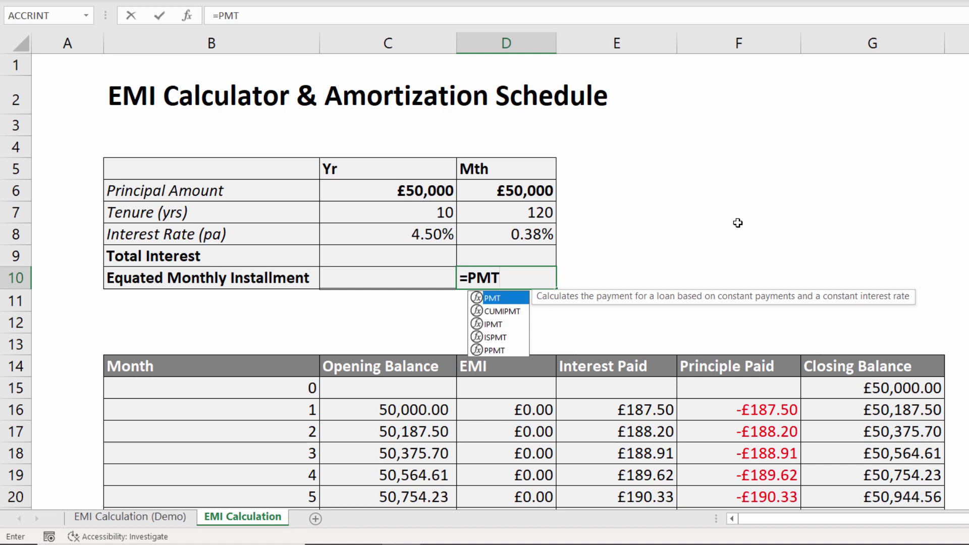
pyautogui.write('(')
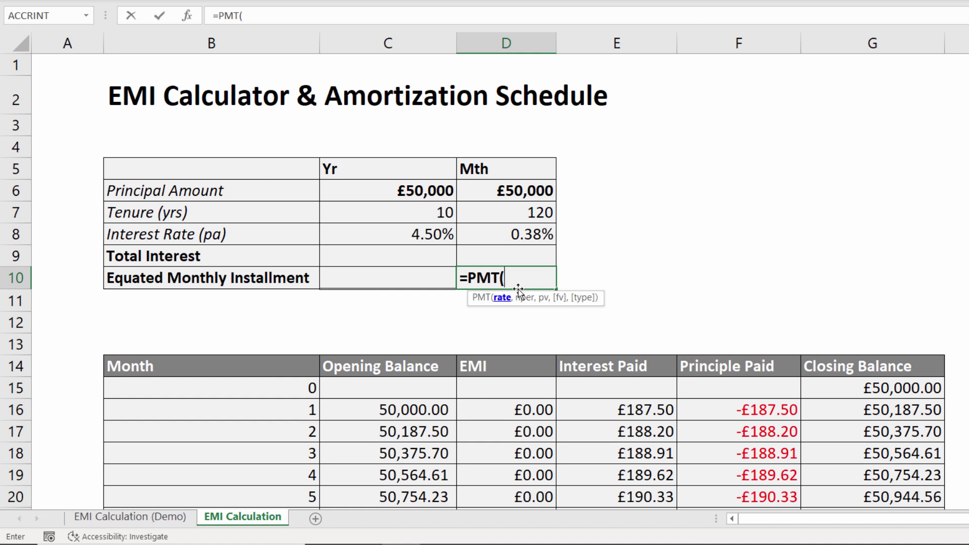
pyautogui.click(529, 234)
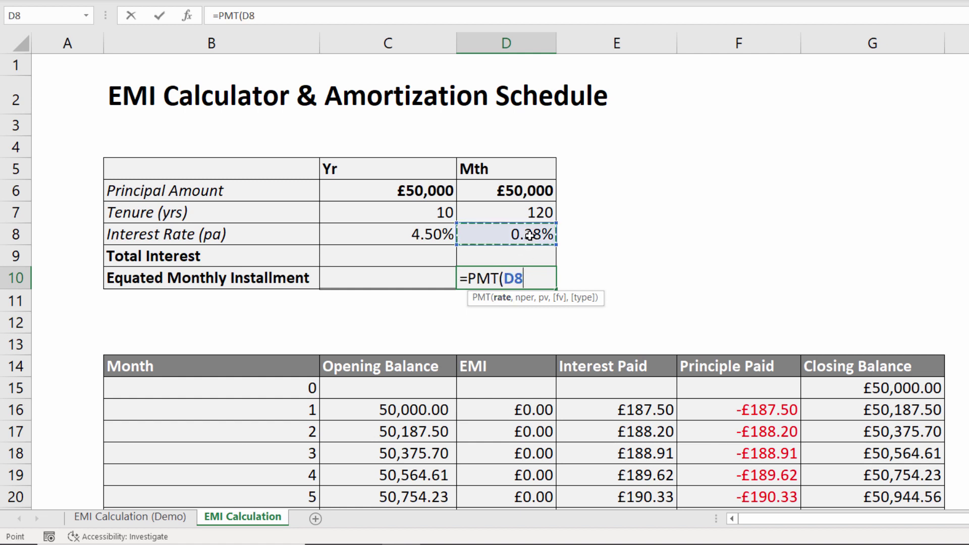
pyautogui.write(',')
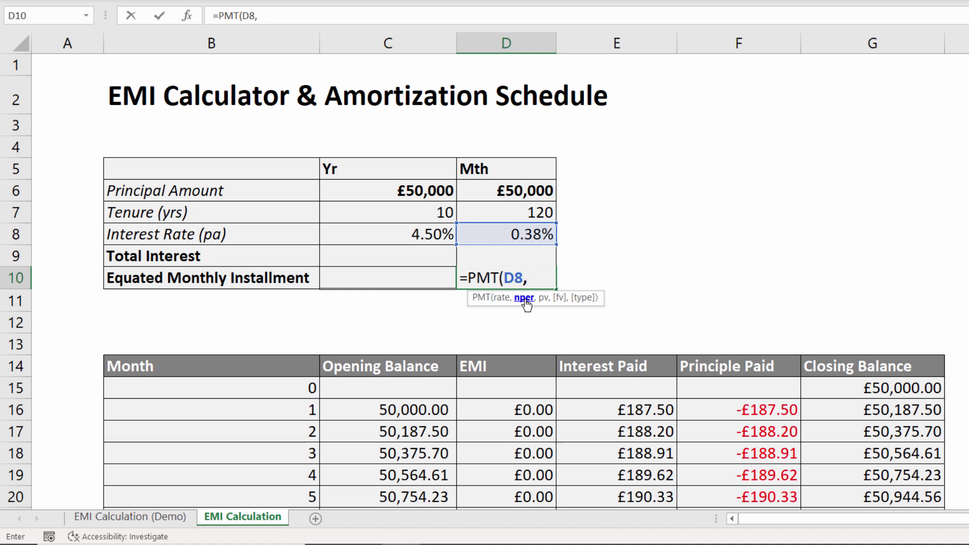
pyautogui.click(536, 213)
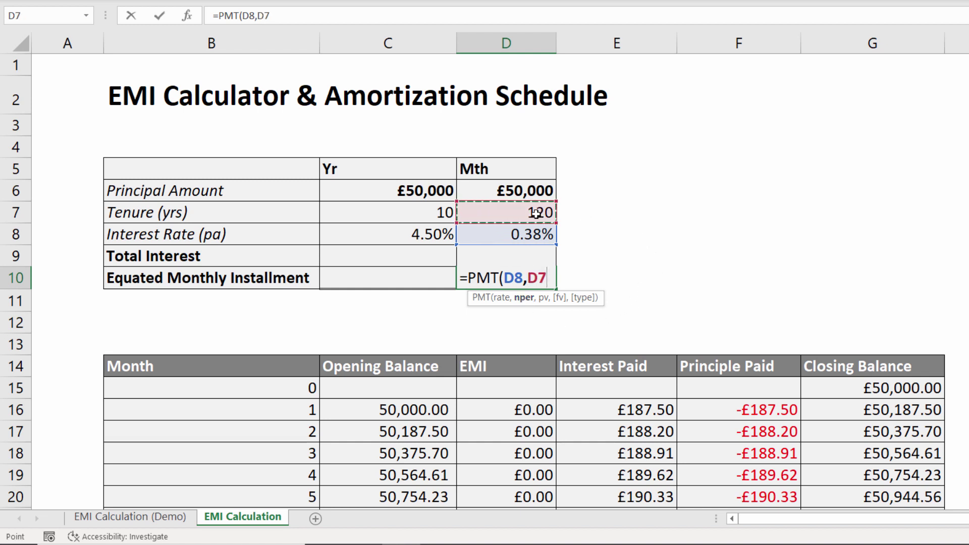
pyautogui.write(',')
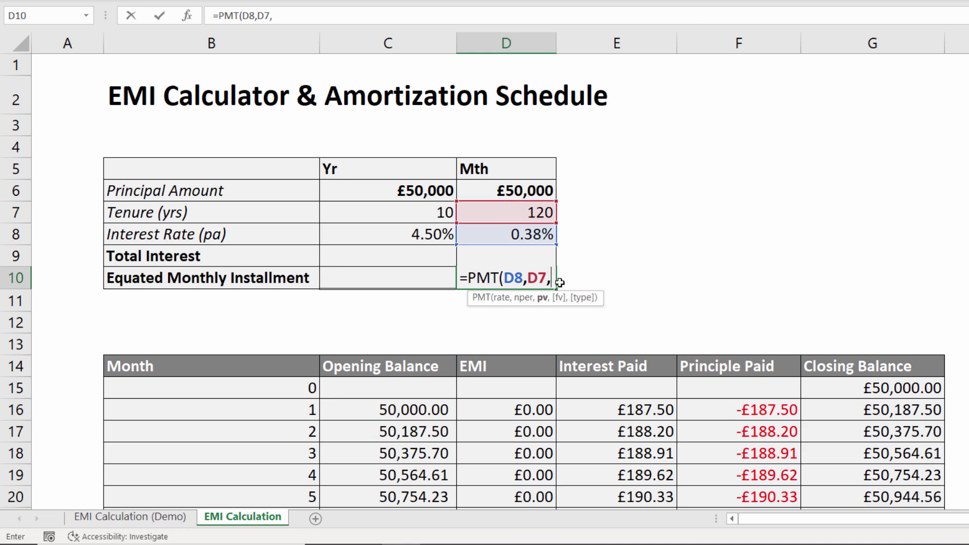
pyautogui.click(527, 192)
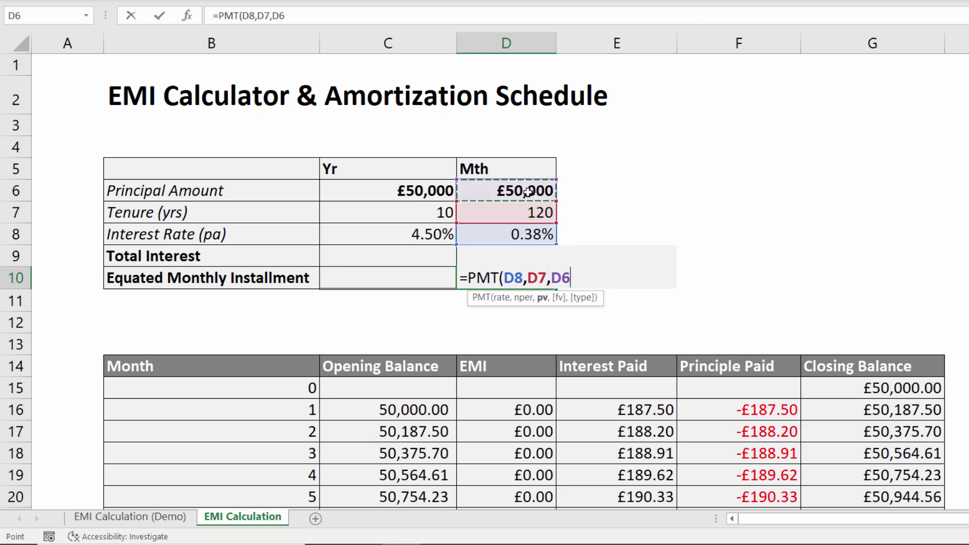
pyautogui.write(')')
pyautogui.press('Return')
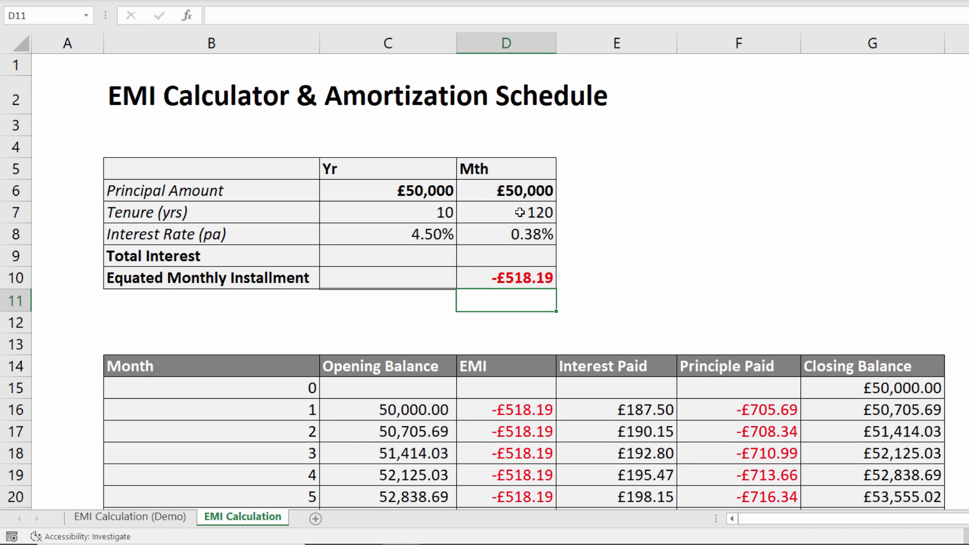
# Change D10 to =-PMT(D8,D7,D6) so the installment shows a positive £518.19.
pyautogui.doubleClick(526, 279)
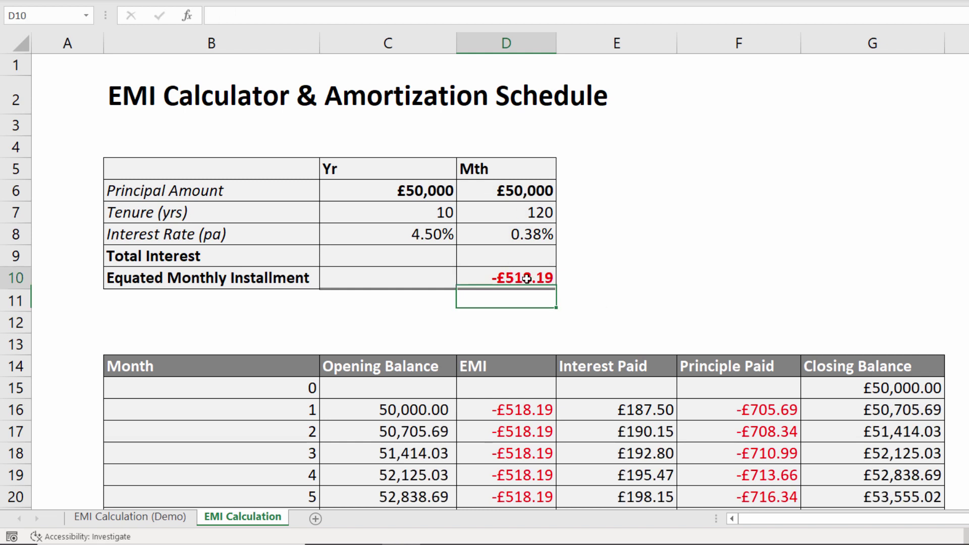
pyautogui.click(469, 278)
pyautogui.write('-')
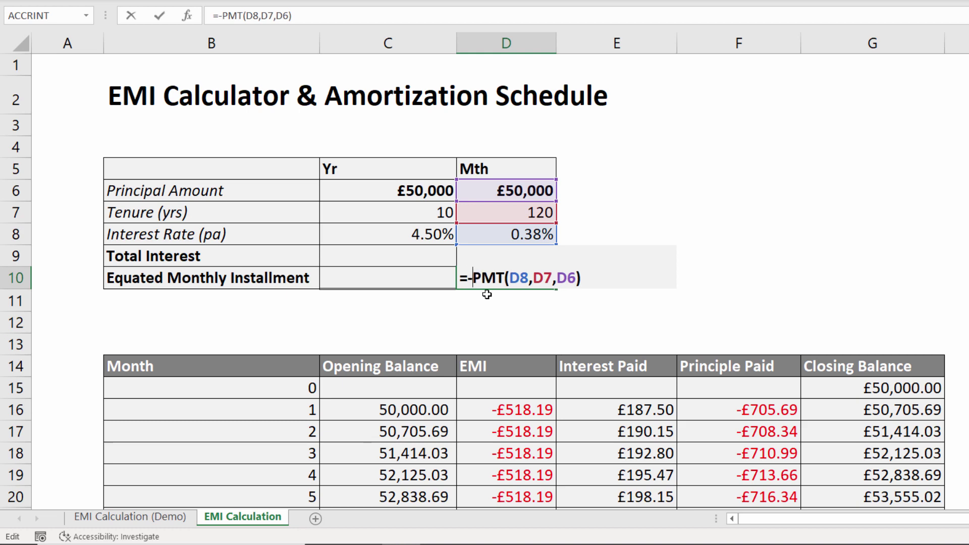
pyautogui.press('Return')
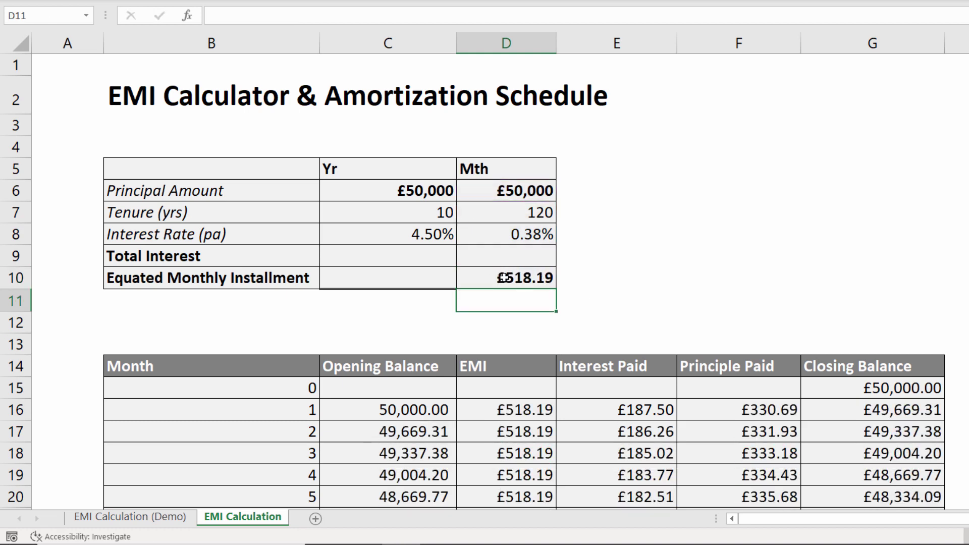
# Enter =CUMIPMT(D8,D7,D6,1,D7,0) in D9, with payments at period end.
pyautogui.press('Up')
pyautogui.press('Up')
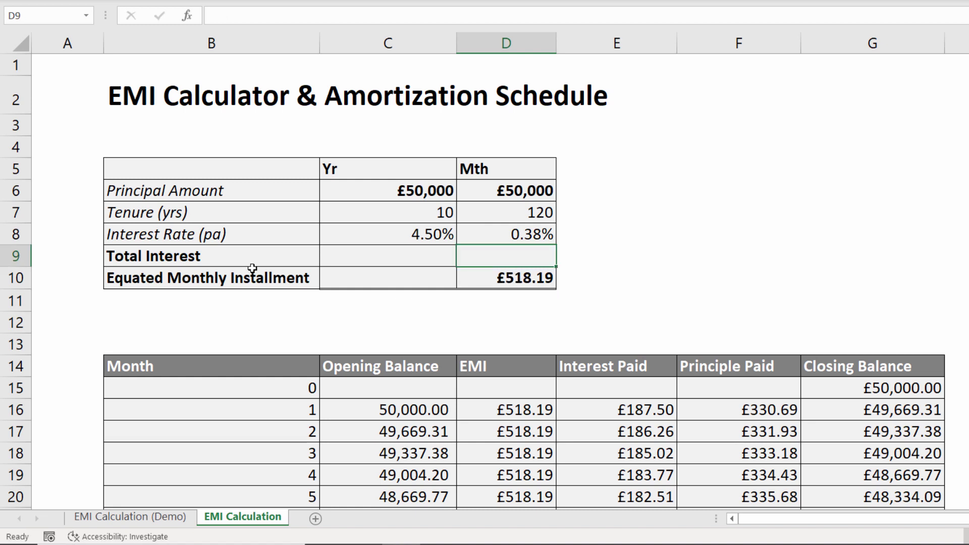
pyautogui.write('=cum')
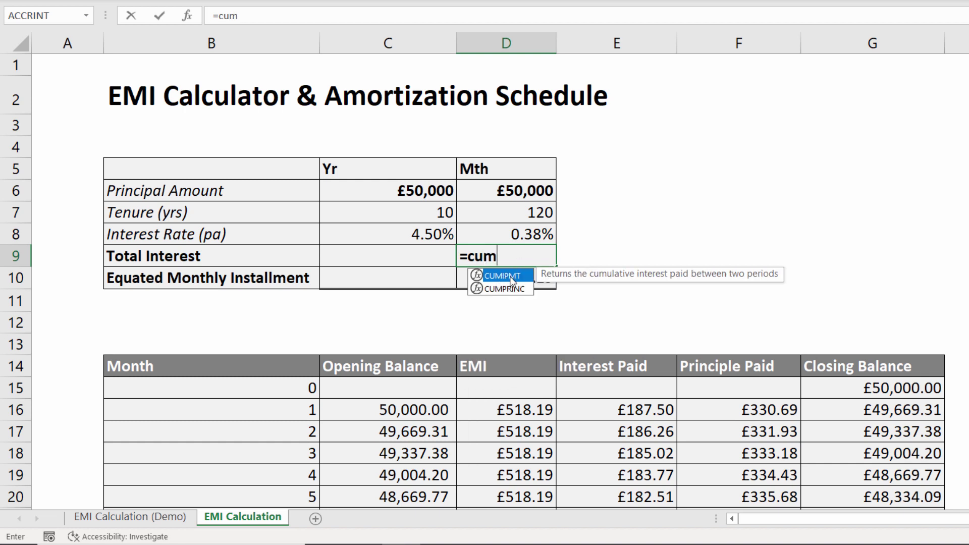
pyautogui.doubleClick(513, 276)
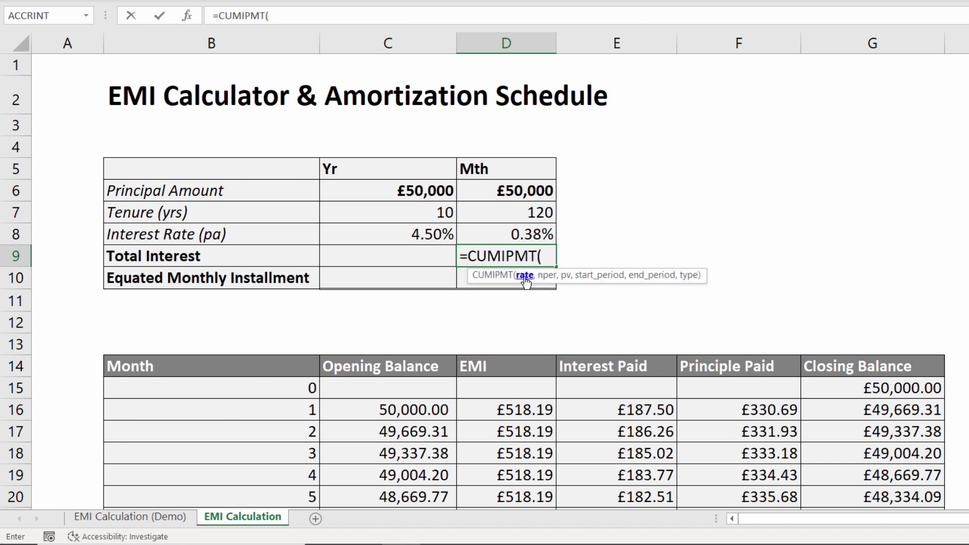
pyautogui.click(534, 235)
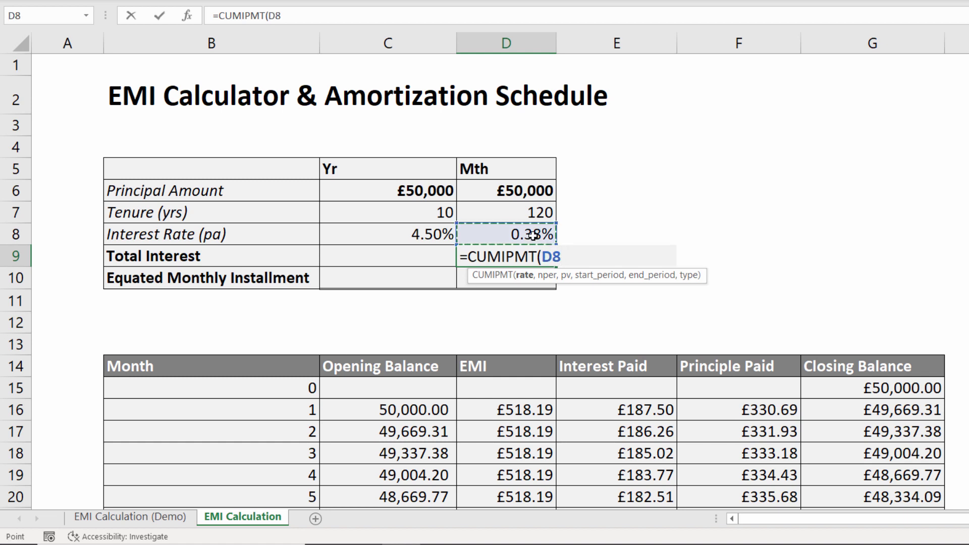
pyautogui.write(',')
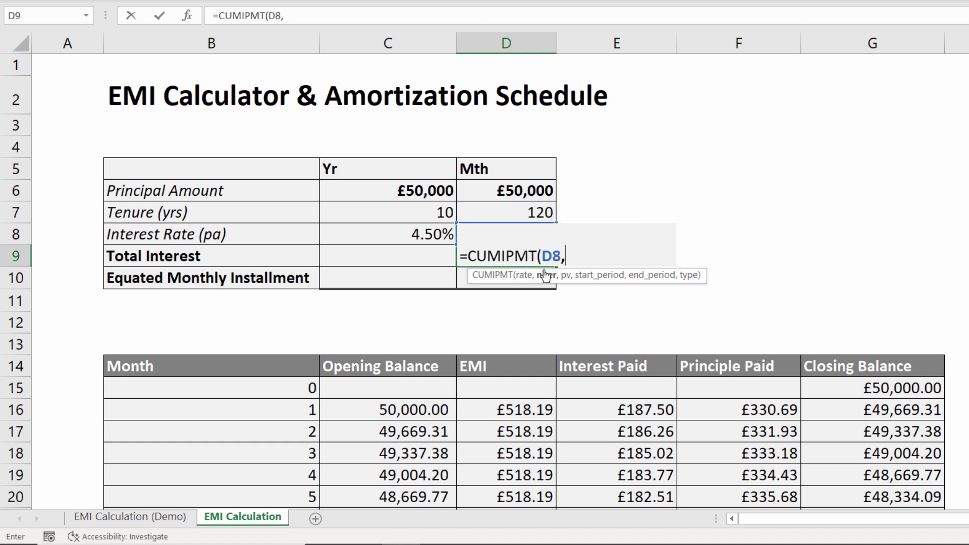
pyautogui.click(533, 212)
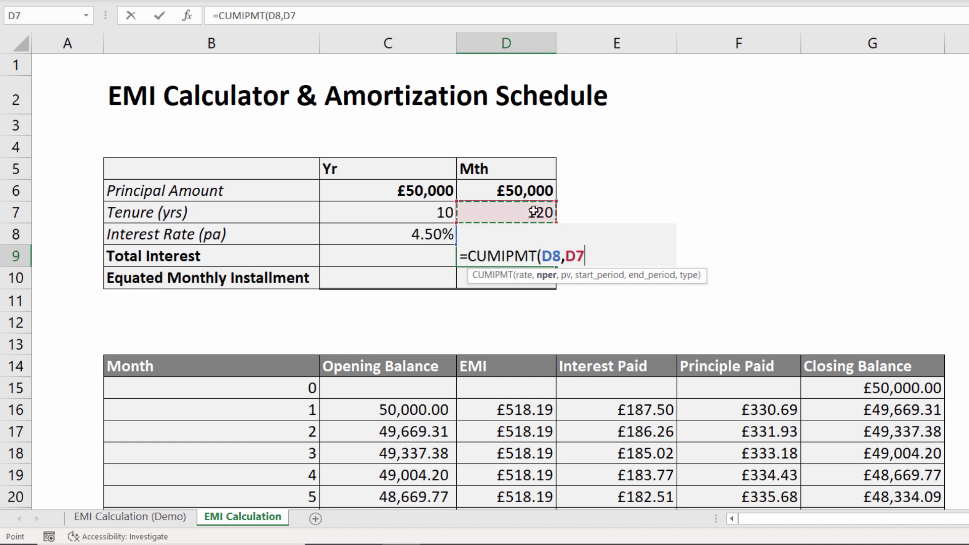
pyautogui.write(',')
pyautogui.click(533, 188)
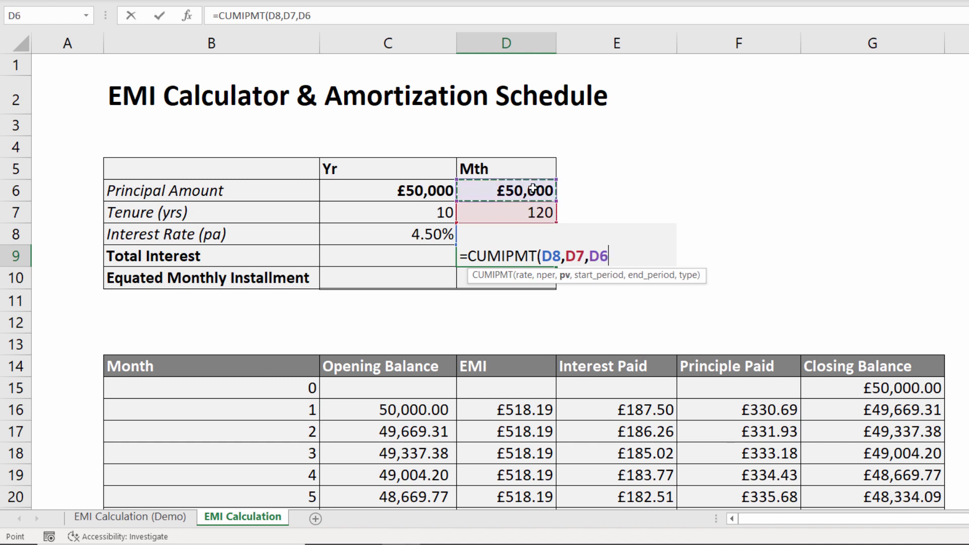
pyautogui.write(',')
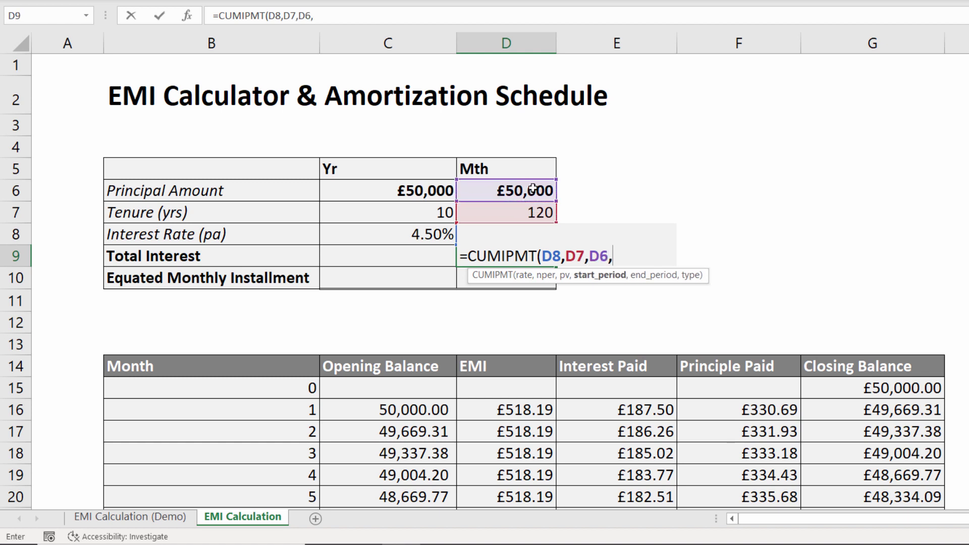
pyautogui.write('1,')
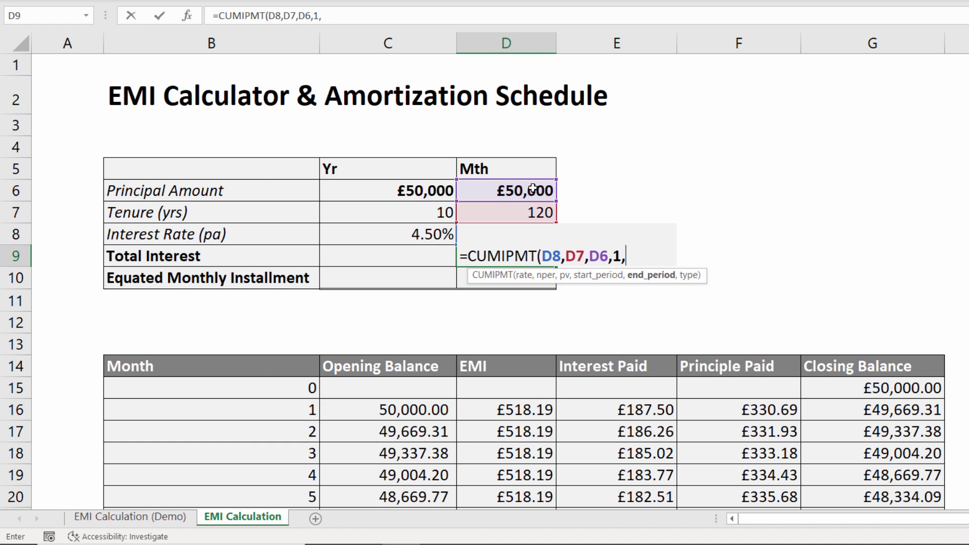
pyautogui.click(532, 214)
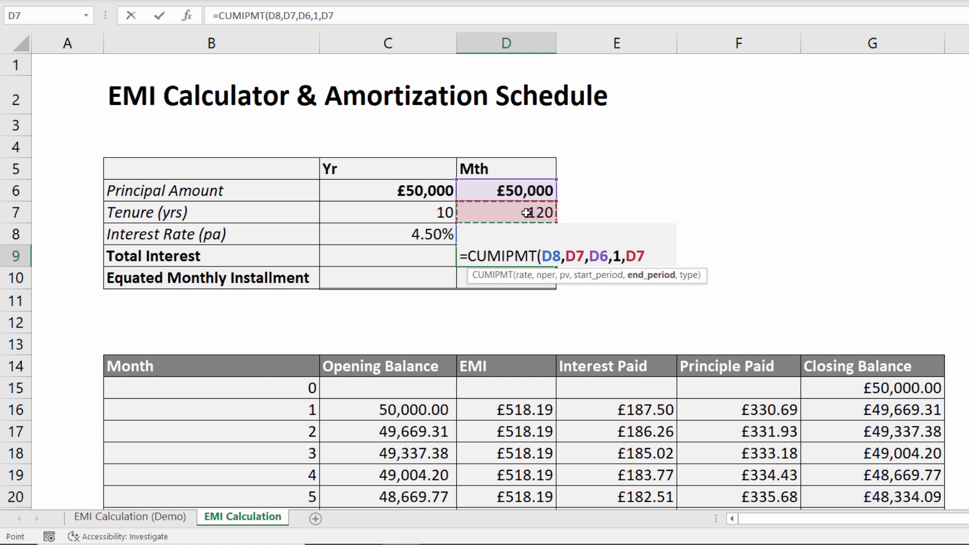
pyautogui.write(',')
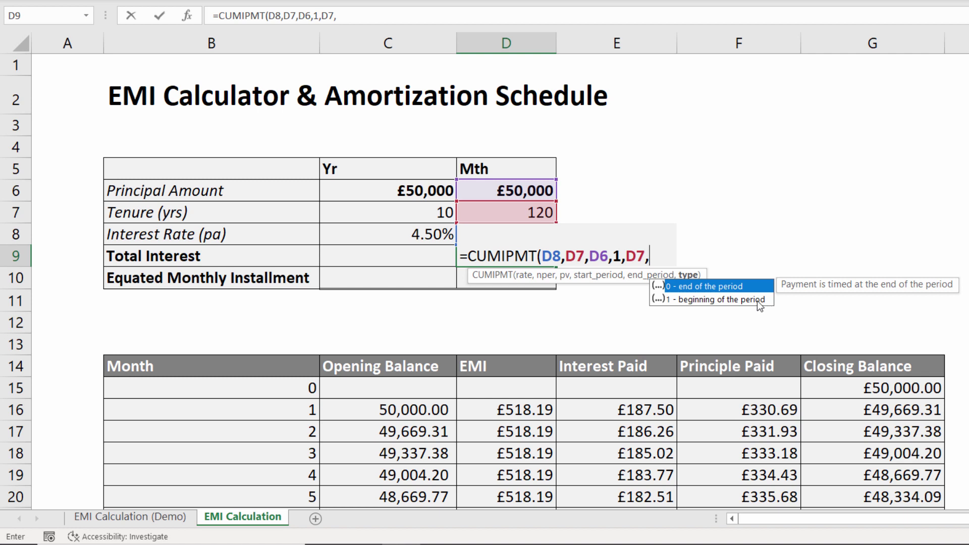
pyautogui.doubleClick(685, 286)
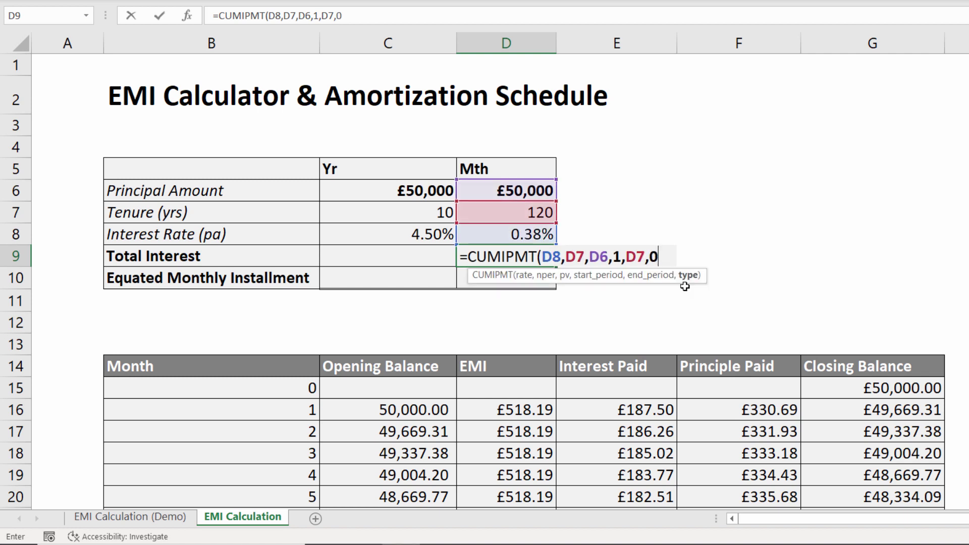
pyautogui.write(')')
pyautogui.press('Return')
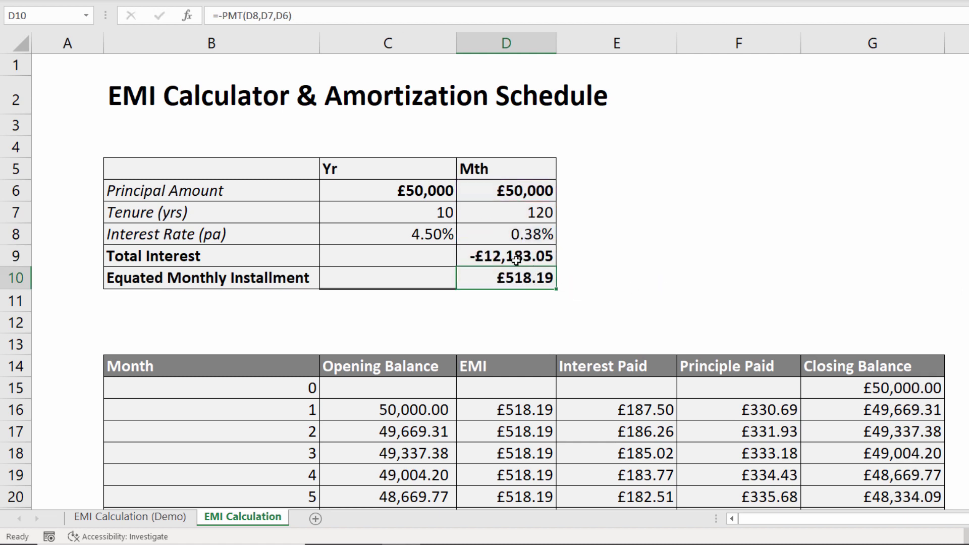
# Negate the D9 formula so Total Interest shows a positive £12,183.05.
pyautogui.doubleClick(487, 258)
pyautogui.click(468, 259)
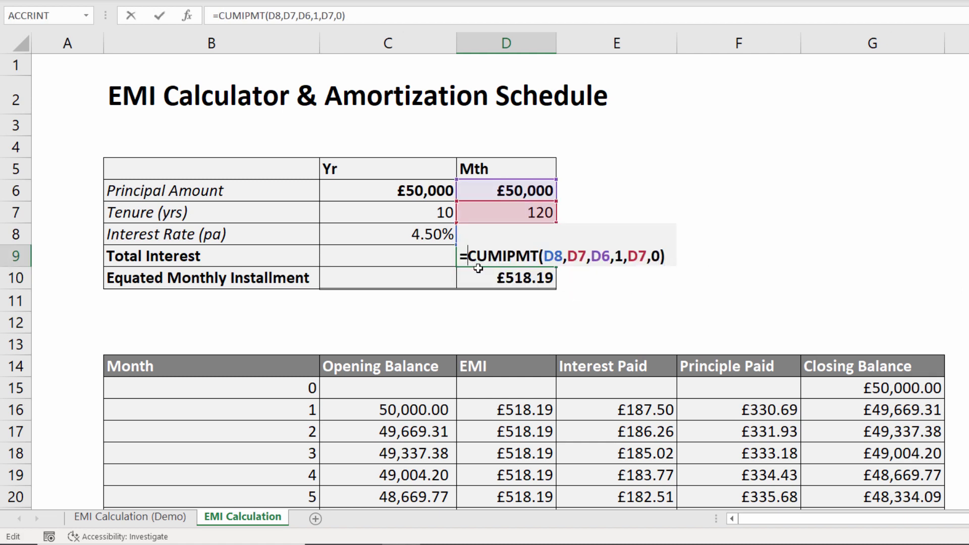
pyautogui.write('-')
pyautogui.press('Return')
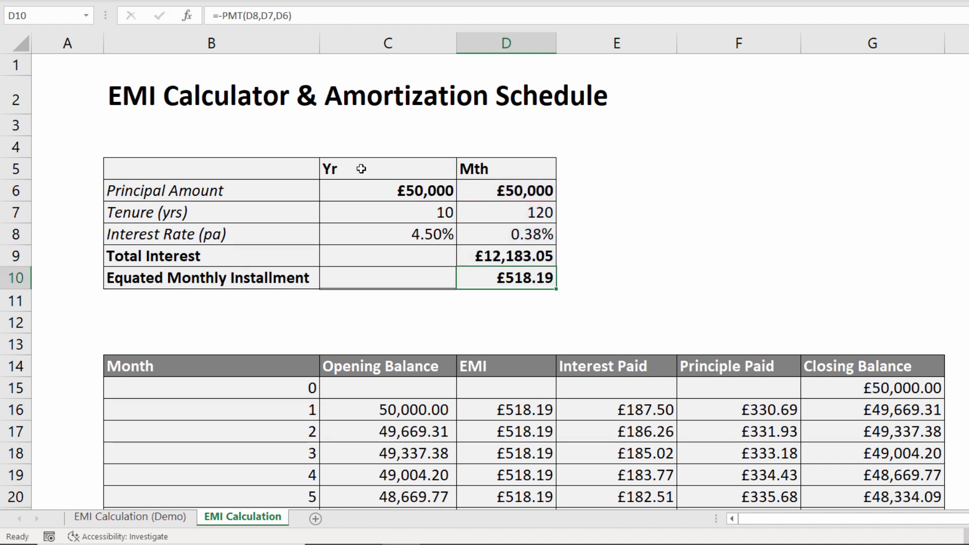
# Edit C6 to 5000, C7 to 1 and C8 to 6%, recalculating the EMI to £430.33.
pyautogui.click(413, 191)
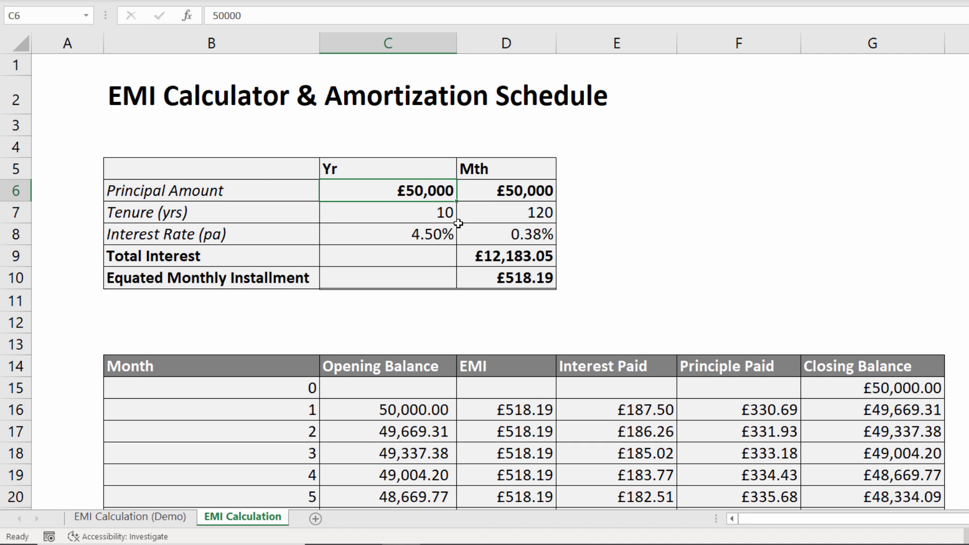
pyautogui.press('F2')
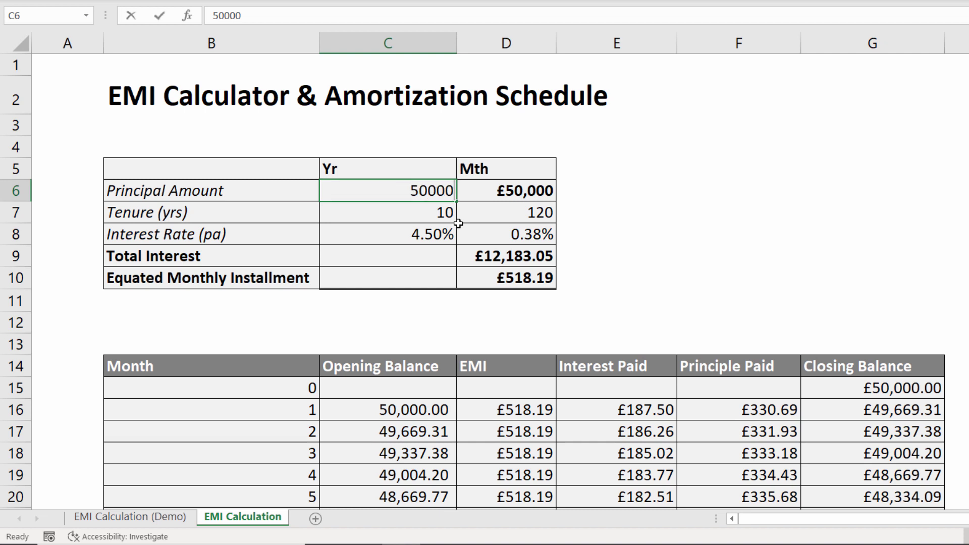
pyautogui.press('BackSpace')
pyautogui.press('BackSpace')
pyautogui.write('0')
pyautogui.press('Tab')
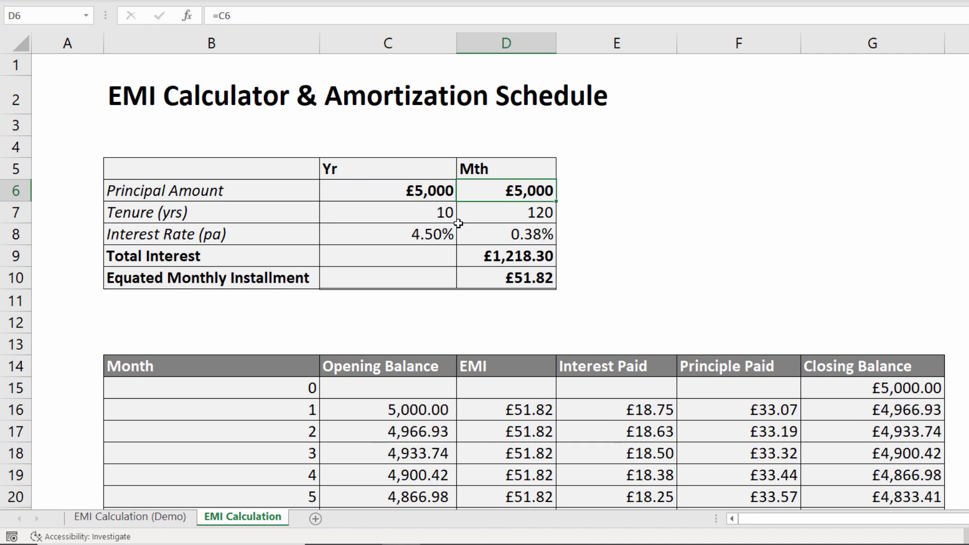
pyautogui.doubleClick(428, 213)
pyautogui.press('BackSpace')
pyautogui.click(434, 252)
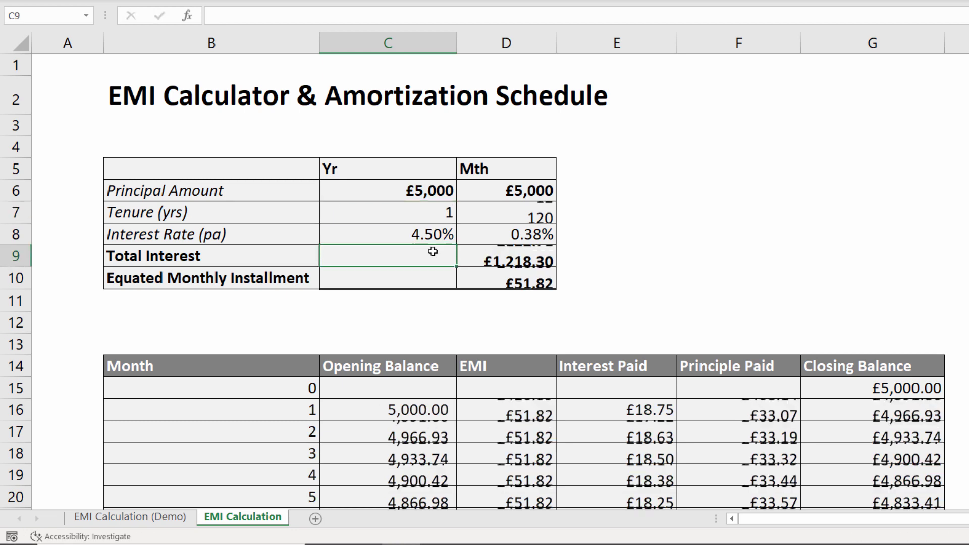
pyautogui.click(430, 237)
pyautogui.doubleClick(430, 237)
pyautogui.press('BackSpace')
pyautogui.press('BackSpace')
pyautogui.press('BackSpace')
pyautogui.press('BackSpace')
pyautogui.write('6%')
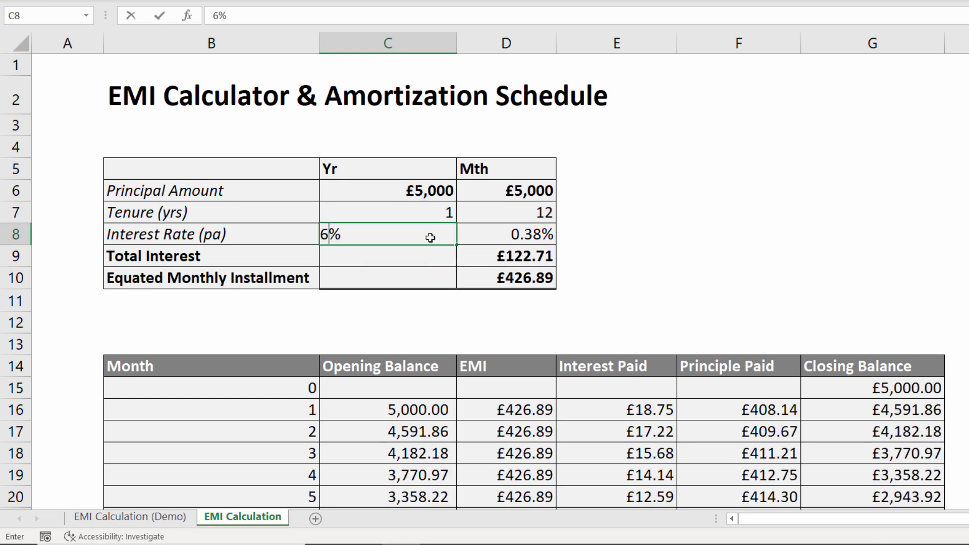
pyautogui.press('Return')
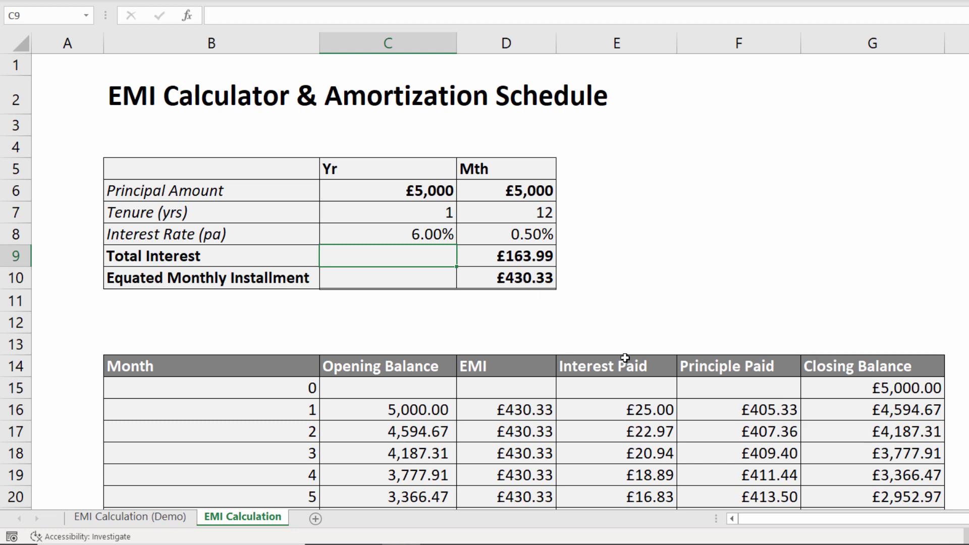
# Select the Interest Paid cells E16:E27 and confirm their status-bar sum is £163.99.
pyautogui.scroll(-3, 643, 382)
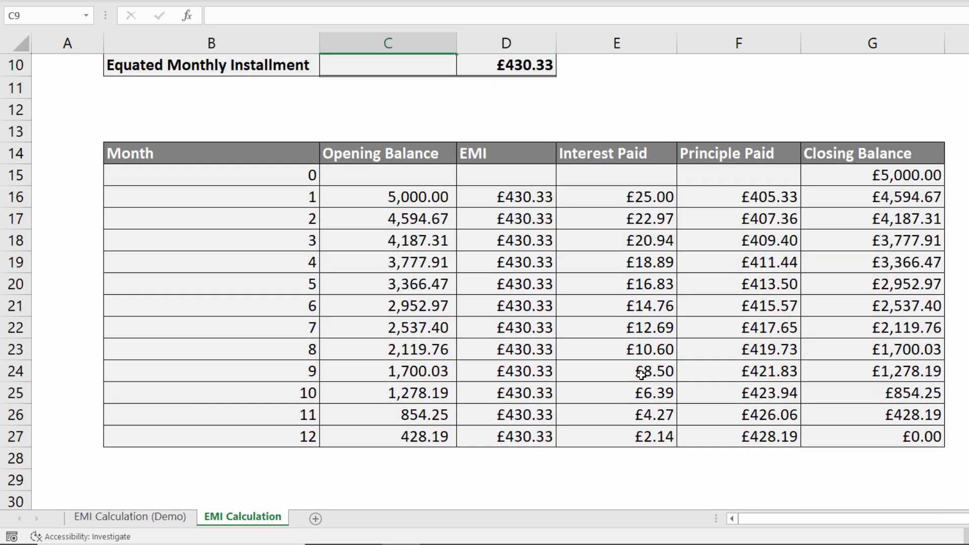
pyautogui.scroll(1, 642, 223)
pyautogui.moveTo(643, 253); pyautogui.dragTo(626, 273)
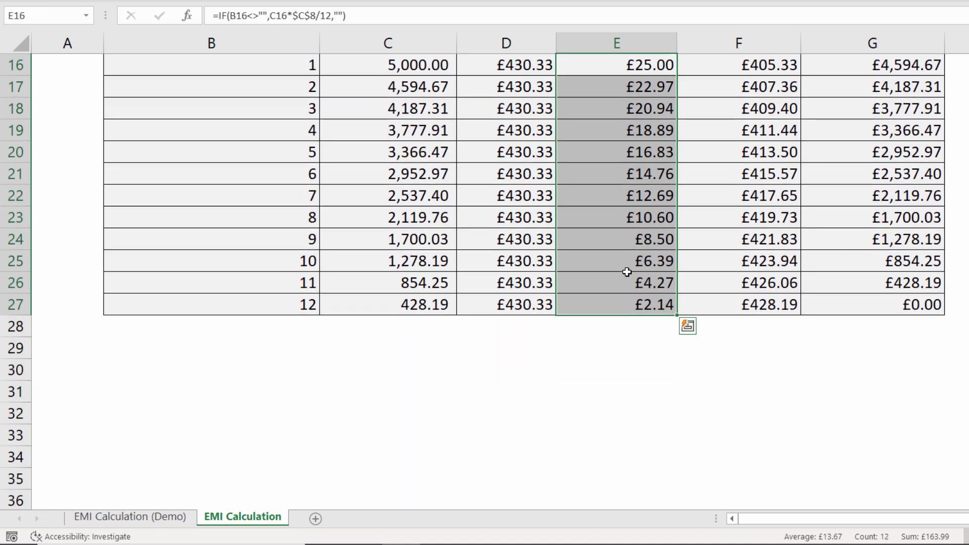
pyautogui.scroll(3, 625, 259)
pyautogui.scroll(1, 626, 261)
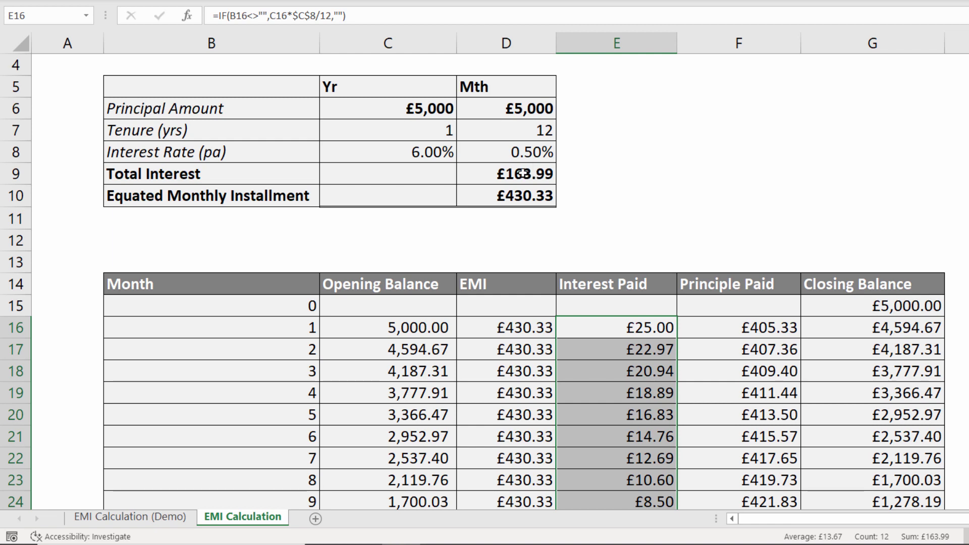
pyautogui.scroll(1, 603, 191)
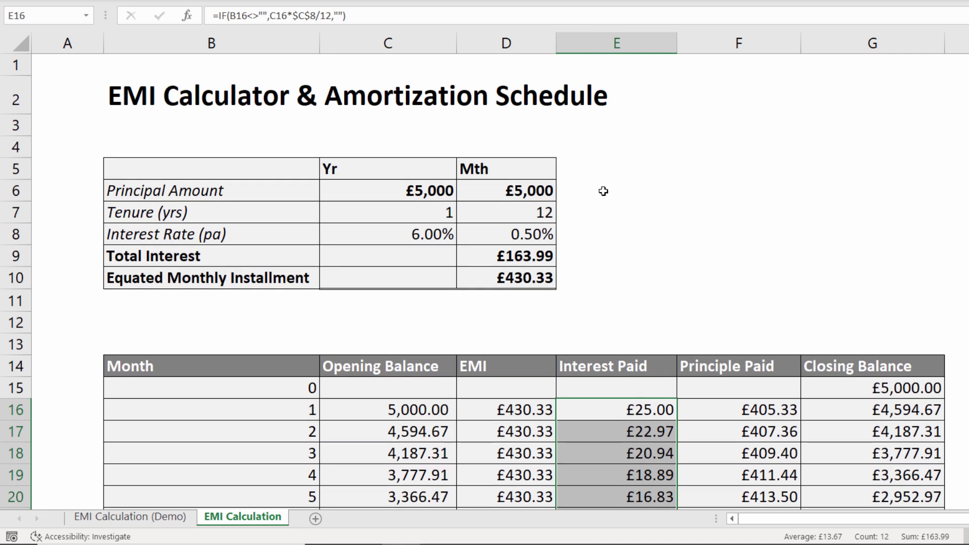